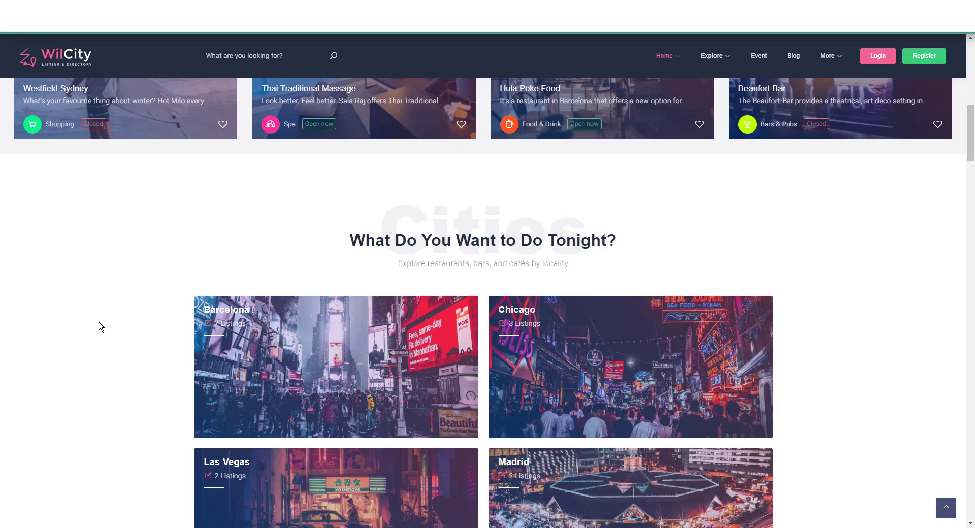
Scroll the WilCity demo homepage from the Explore This City hero through Cities, listings and events to Top Authors.
{"action": "scroll", "coordinate": [100, 323], "scroll_direction": "up", "scroll_amount": 9}
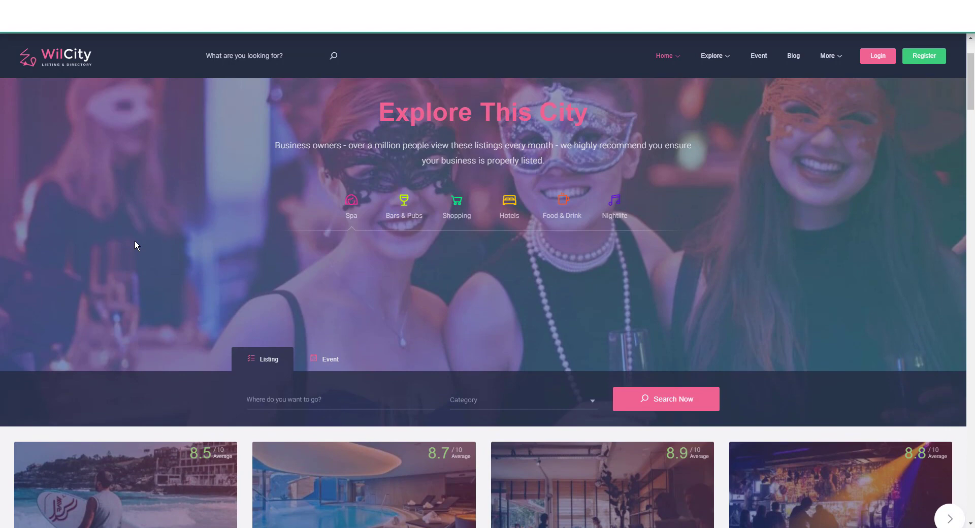
{"action": "scroll", "coordinate": [135, 240], "scroll_direction": "up", "scroll_amount": 2}
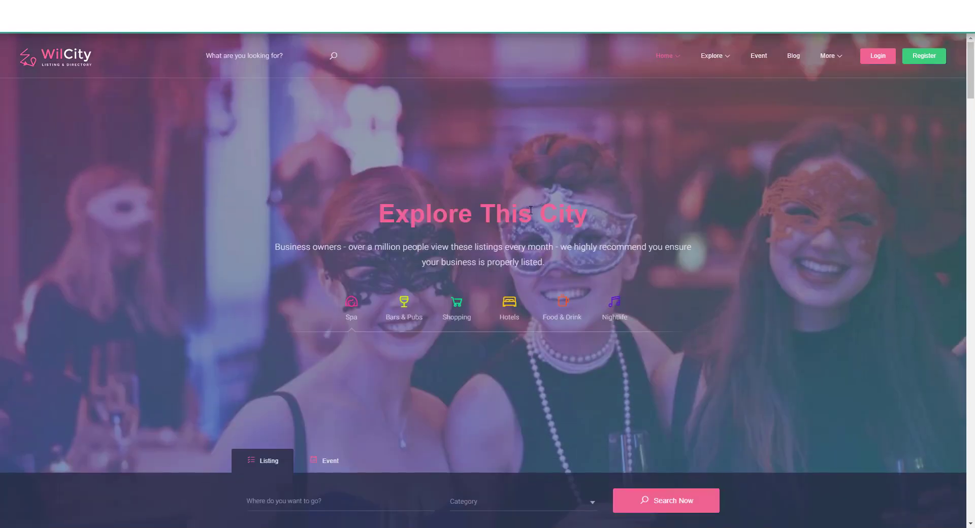
{"action": "scroll", "coordinate": [751, 342], "scroll_direction": "down", "scroll_amount": 5}
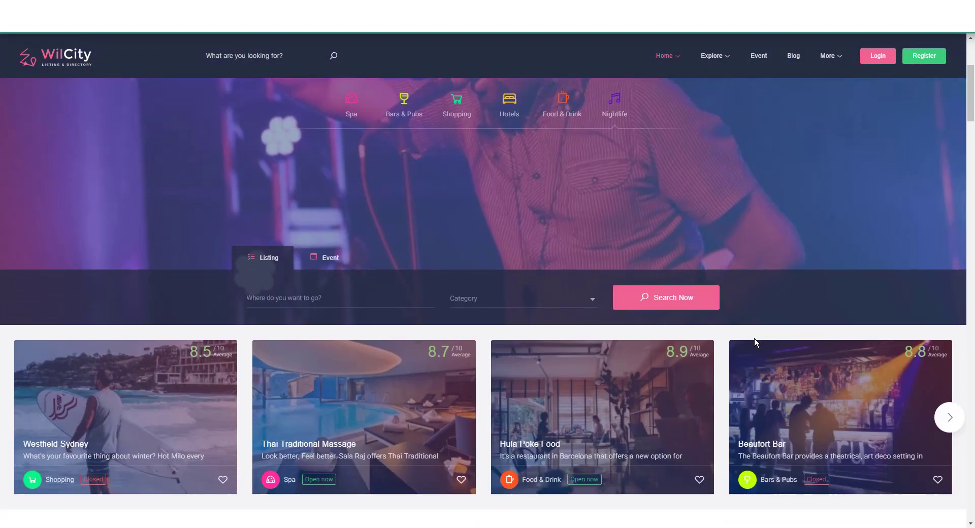
{"action": "scroll", "coordinate": [714, 435], "scroll_direction": "down", "scroll_amount": 4}
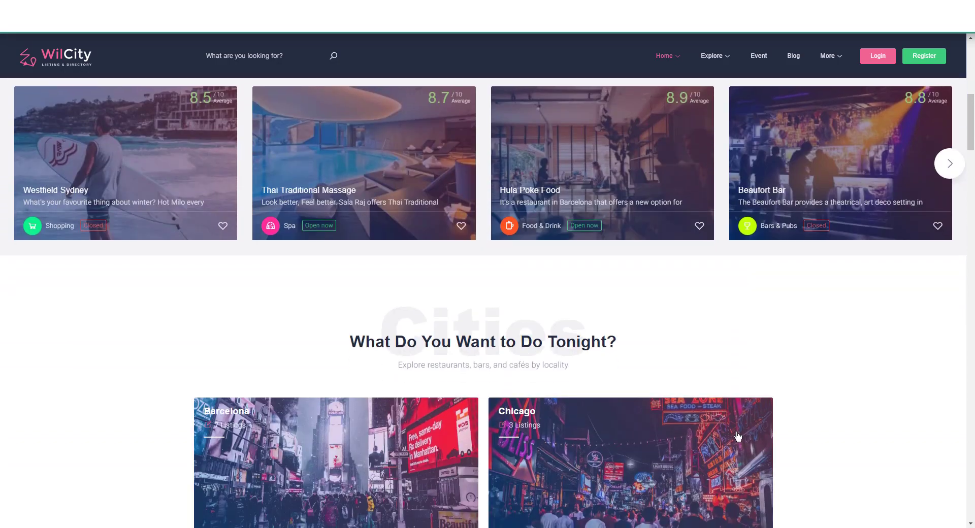
{"action": "scroll", "coordinate": [813, 443], "scroll_direction": "down", "scroll_amount": 13}
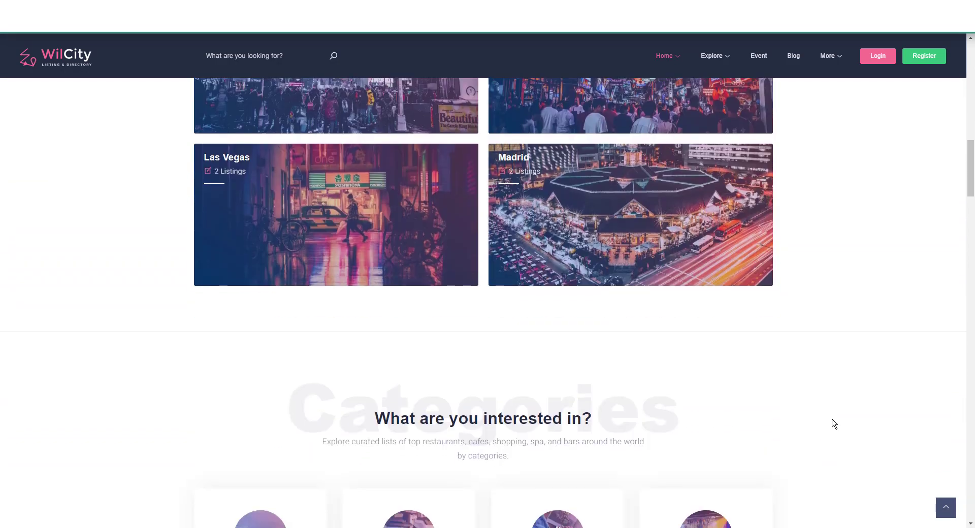
{"action": "scroll", "coordinate": [835, 425], "scroll_direction": "down", "scroll_amount": 19}
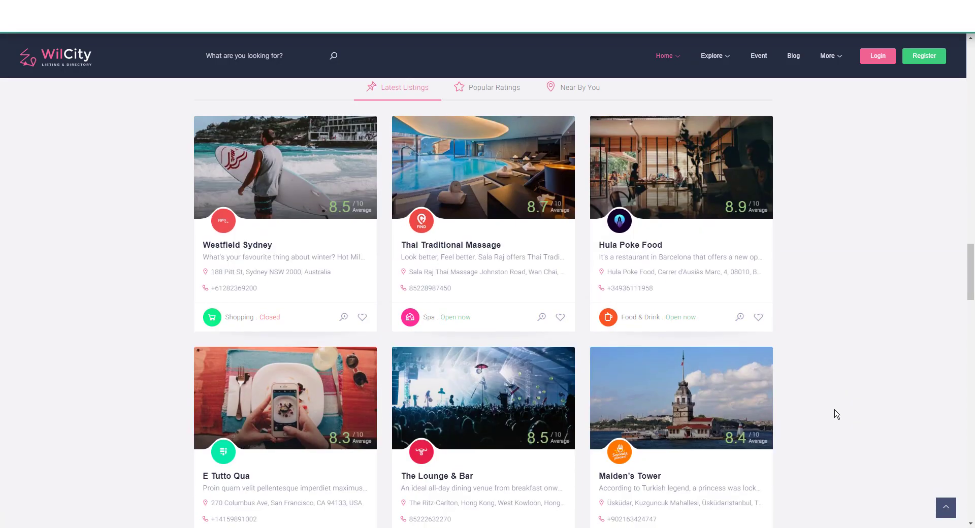
{"action": "scroll", "coordinate": [836, 409], "scroll_direction": "down", "scroll_amount": 9}
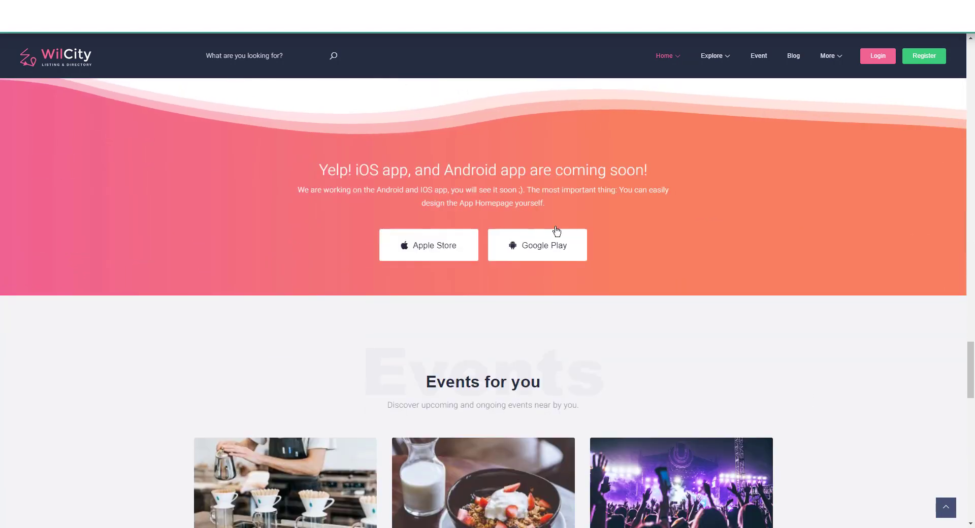
{"action": "scroll", "coordinate": [807, 402], "scroll_direction": "down", "scroll_amount": 13}
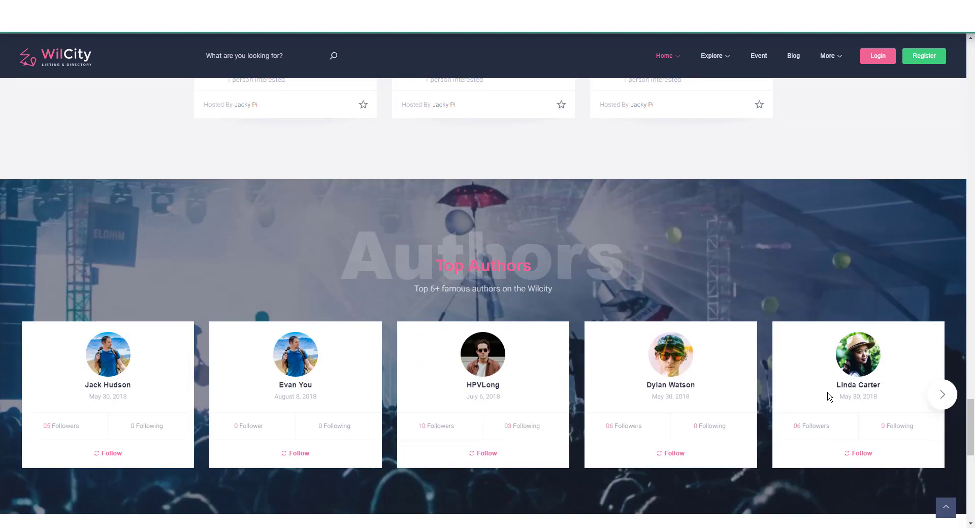
{"action": "scroll", "coordinate": [748, 418], "scroll_direction": "up", "scroll_amount": 5}
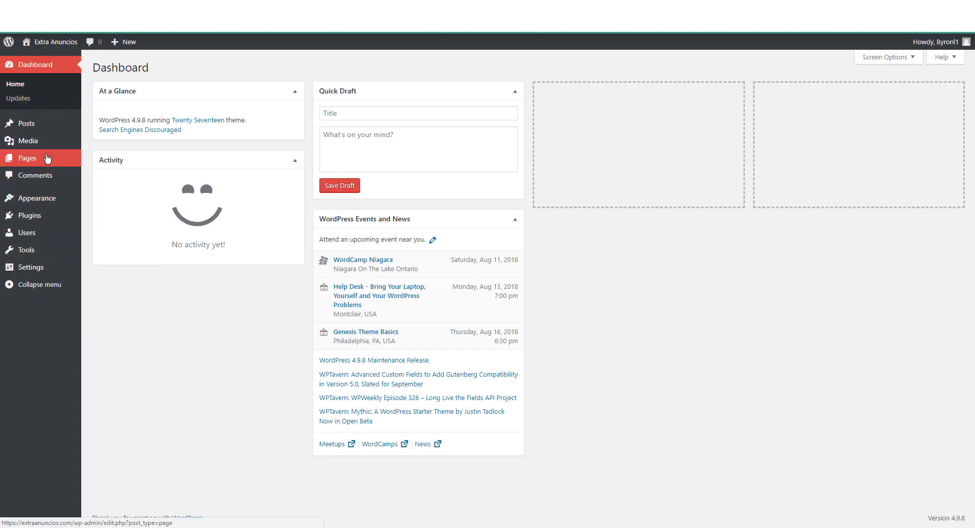
Review All Posts, Media and Pages, confirming there are no posts and one draft page.
{"action": "mouse_move", "coordinate": [41, 128]}
{"action": "left_click", "coordinate": [106, 128]}
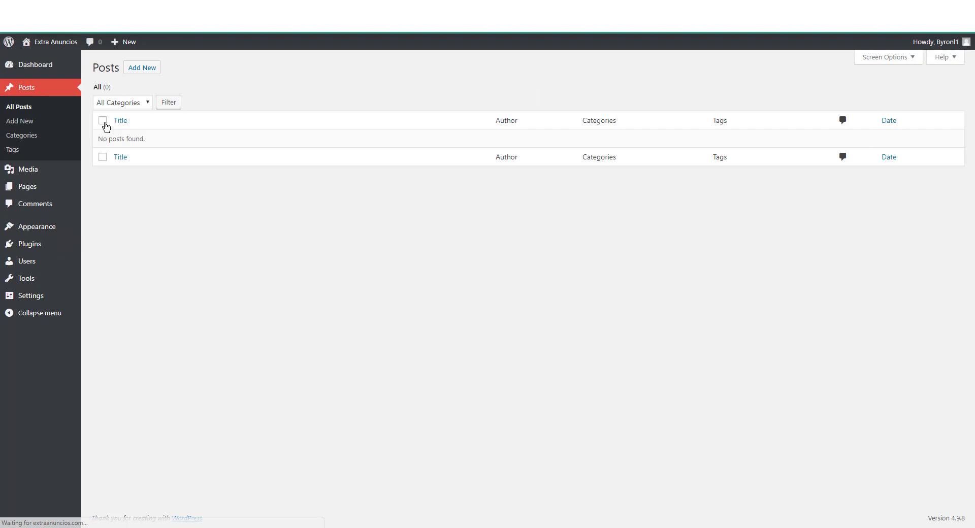
{"action": "left_click", "coordinate": [38, 178]}
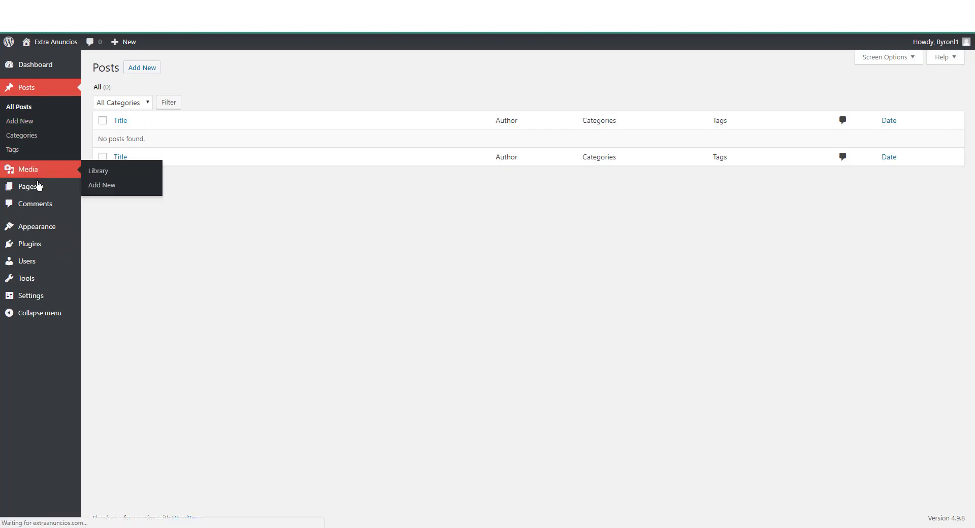
{"action": "left_click", "coordinate": [45, 166]}
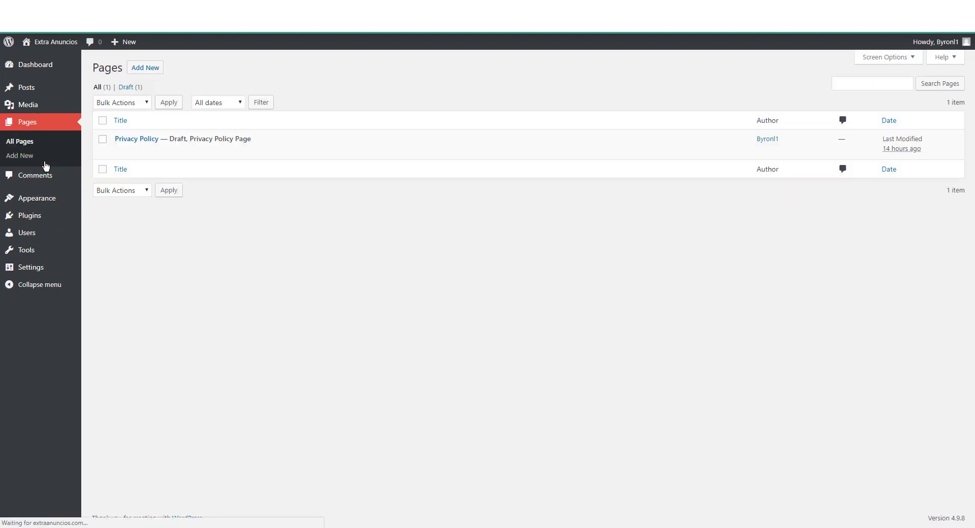
Check that only Twenty Seventeen is installed and no plugins are present.
{"action": "mouse_move", "coordinate": [42, 205]}
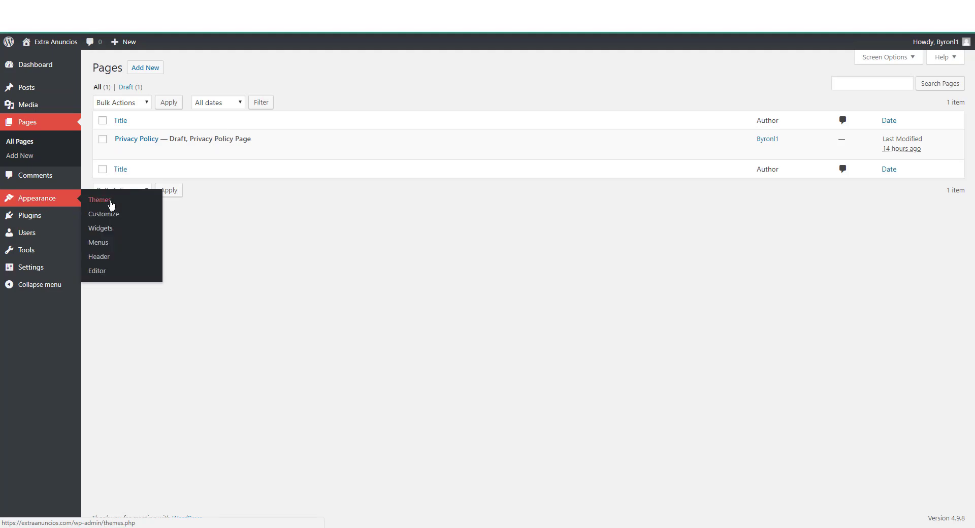
{"action": "left_click", "coordinate": [86, 199]}
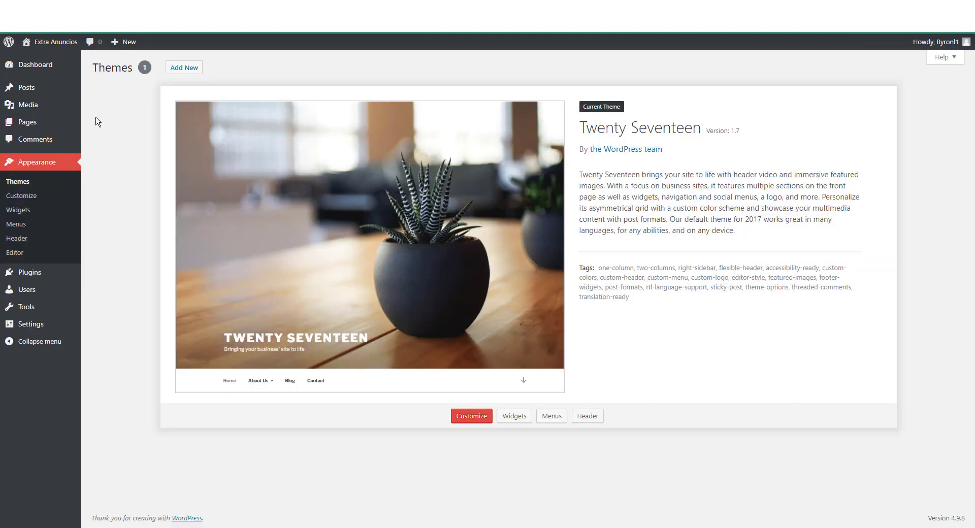
{"action": "mouse_move", "coordinate": [40, 272]}
{"action": "left_click", "coordinate": [110, 275]}
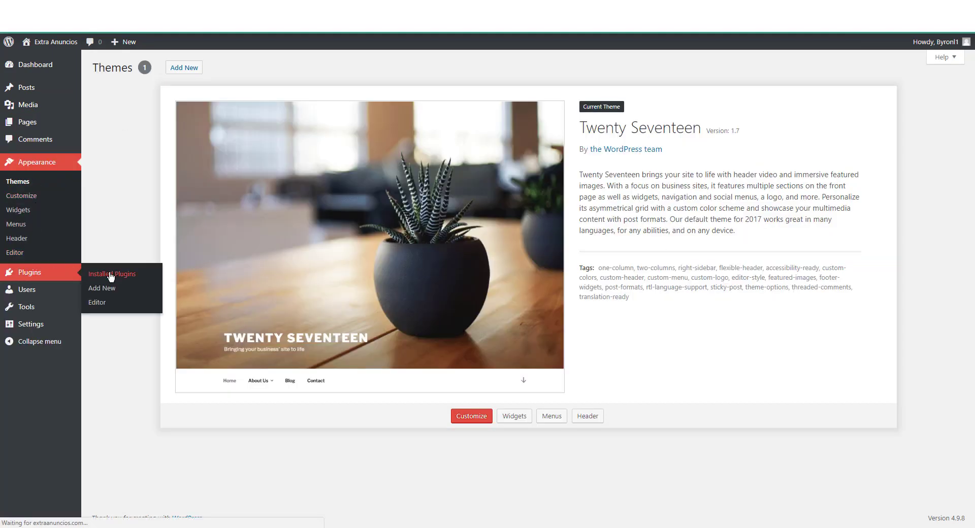
Look over the Reading settings, then the Permalinks page with the Post name structure.
{"action": "mouse_move", "coordinate": [52, 249]}
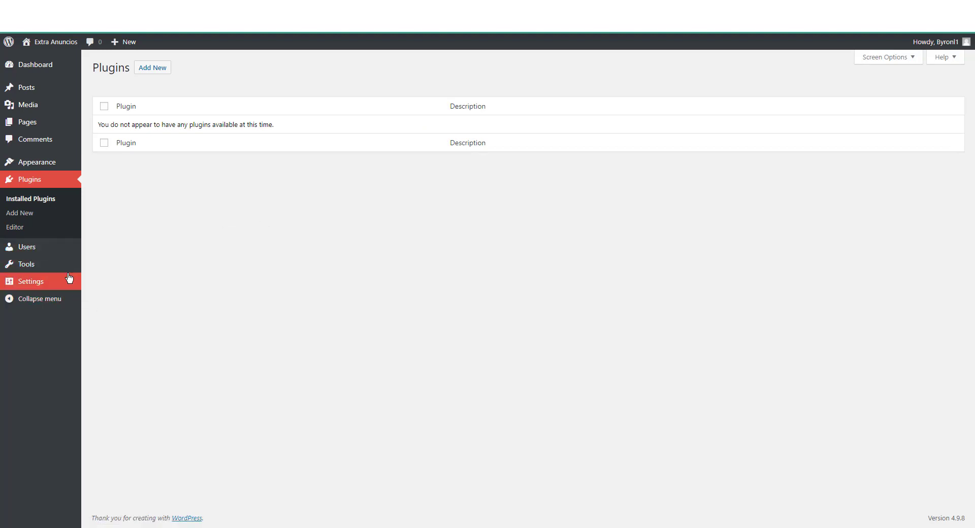
{"action": "mouse_move", "coordinate": [71, 281]}
{"action": "left_click", "coordinate": [100, 309]}
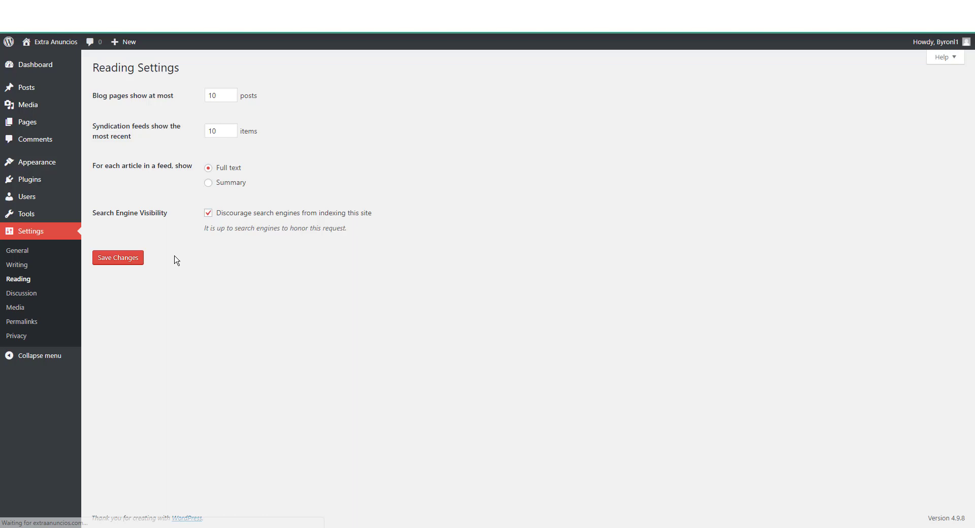
{"action": "left_click", "coordinate": [30, 328]}
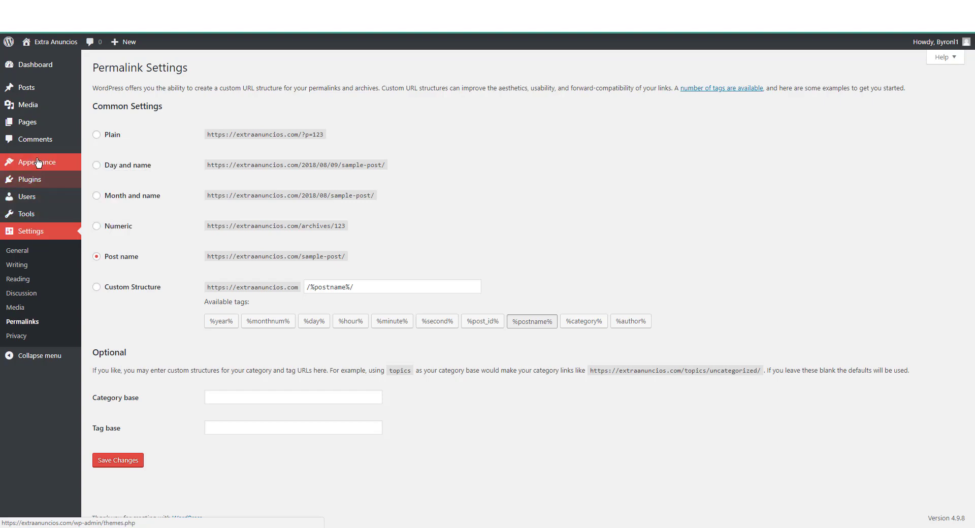
Go to Themes > Add New and bring up the Upload Theme panel.
{"action": "mouse_move", "coordinate": [37, 162]}
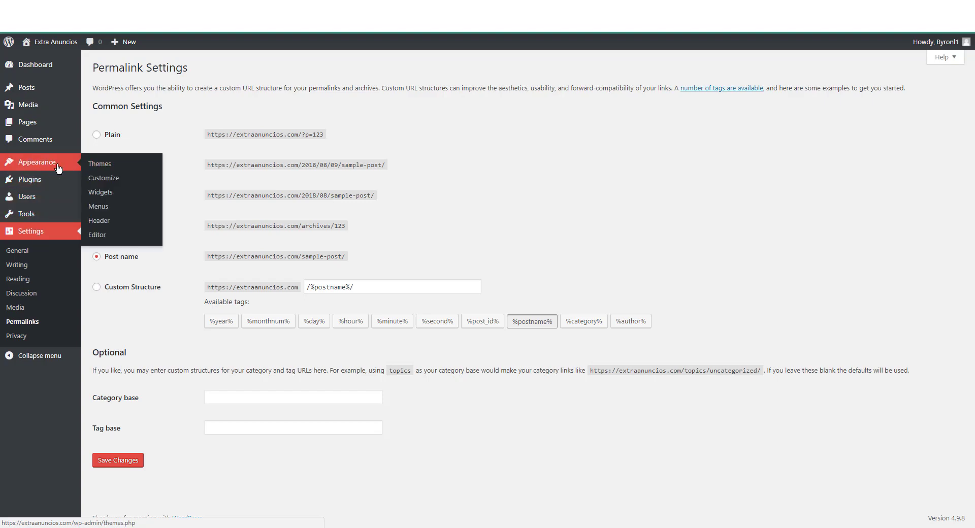
{"action": "left_click", "coordinate": [99, 164]}
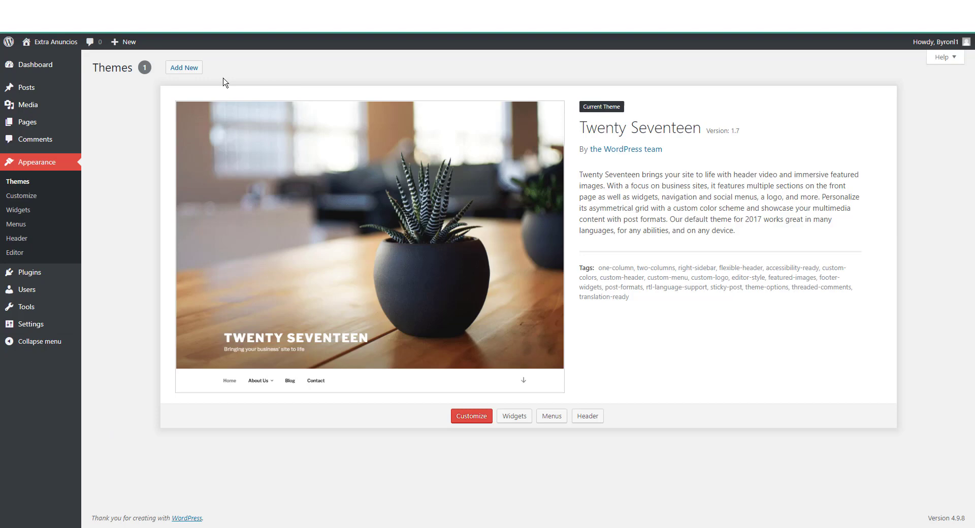
{"action": "left_click", "coordinate": [184, 70]}
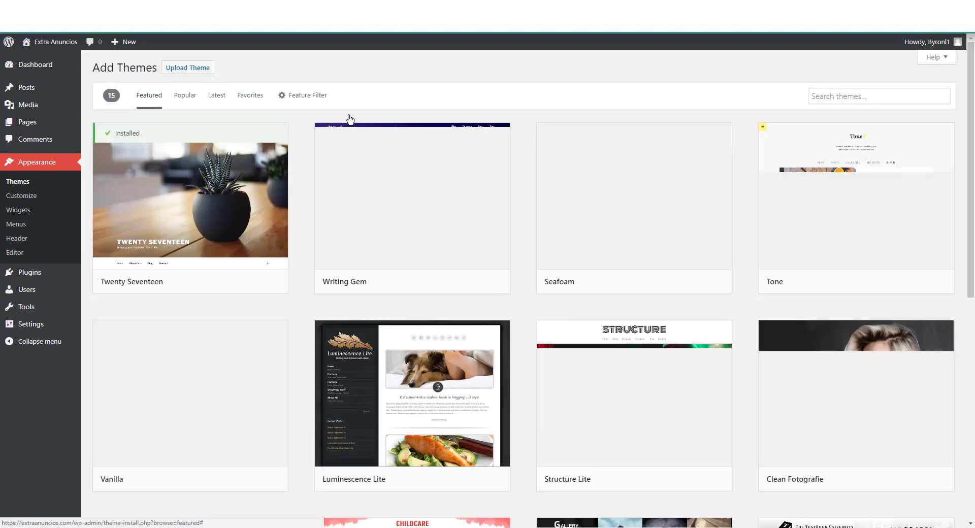
{"action": "left_click", "coordinate": [187, 68]}
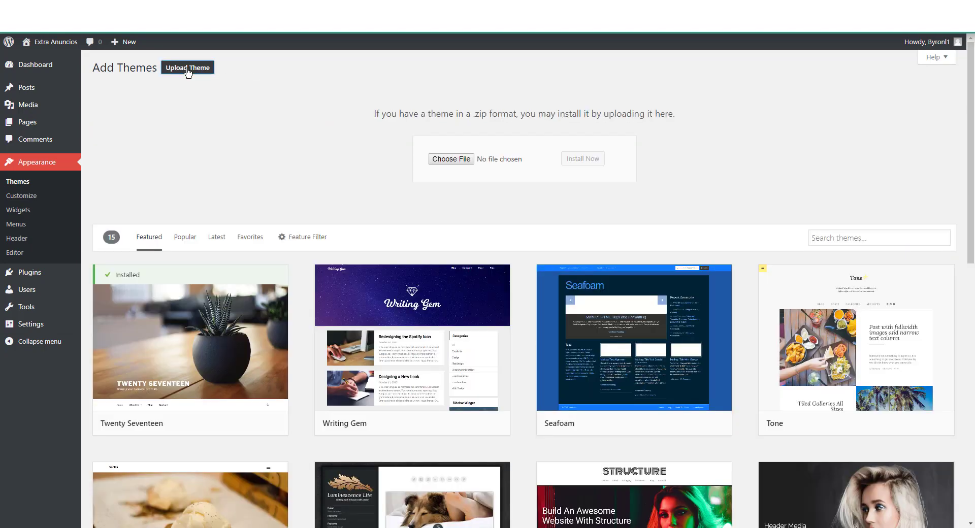
Choose wilcity.zip from the wilcity-package folder and install it.
{"action": "left_click", "coordinate": [449, 159]}
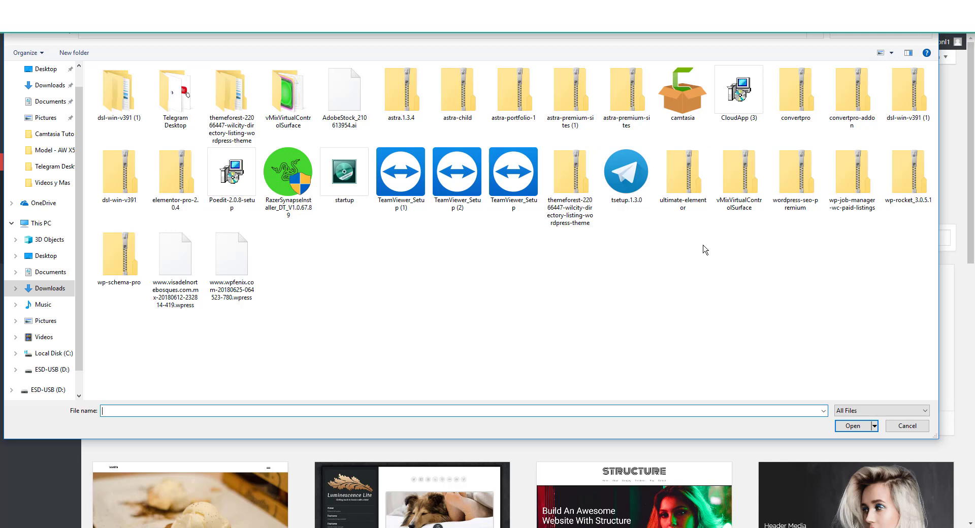
{"action": "left_click", "coordinate": [582, 168]}
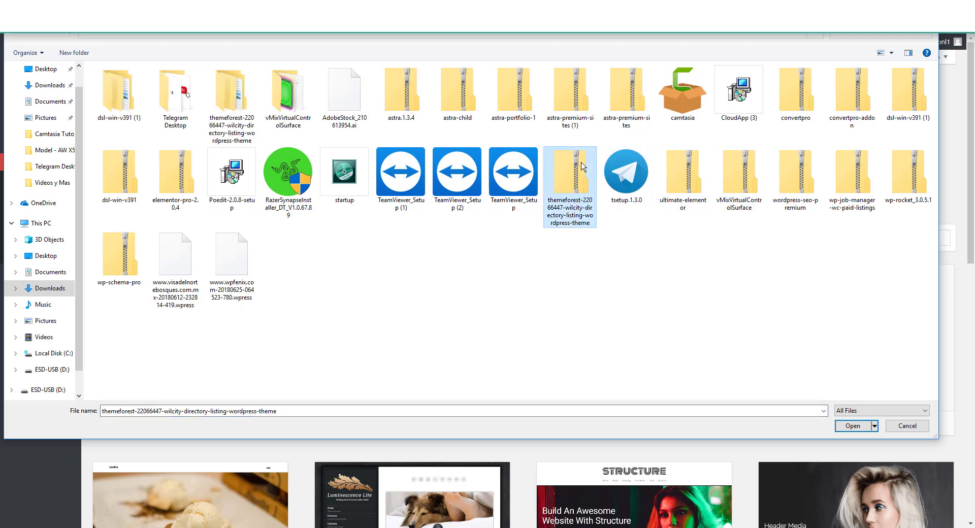
{"action": "double_click", "coordinate": [236, 106]}
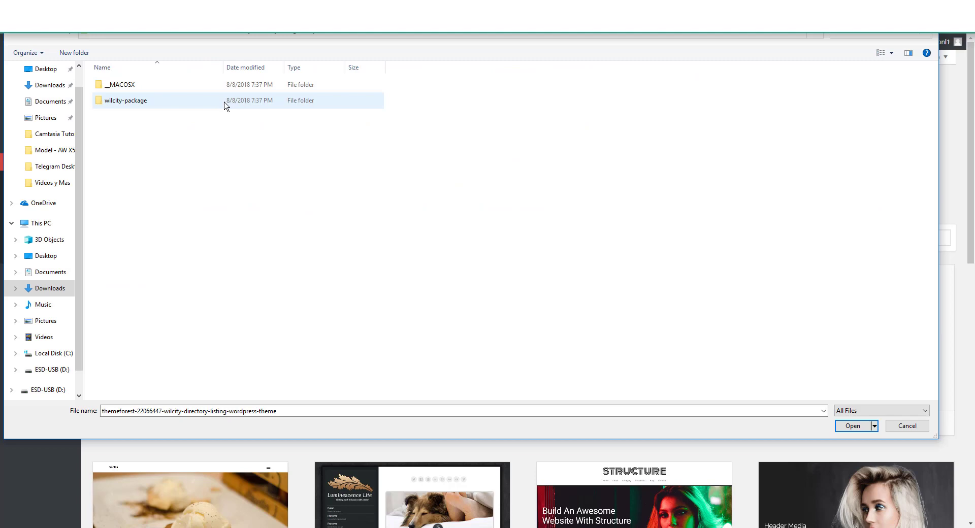
{"action": "double_click", "coordinate": [122, 101]}
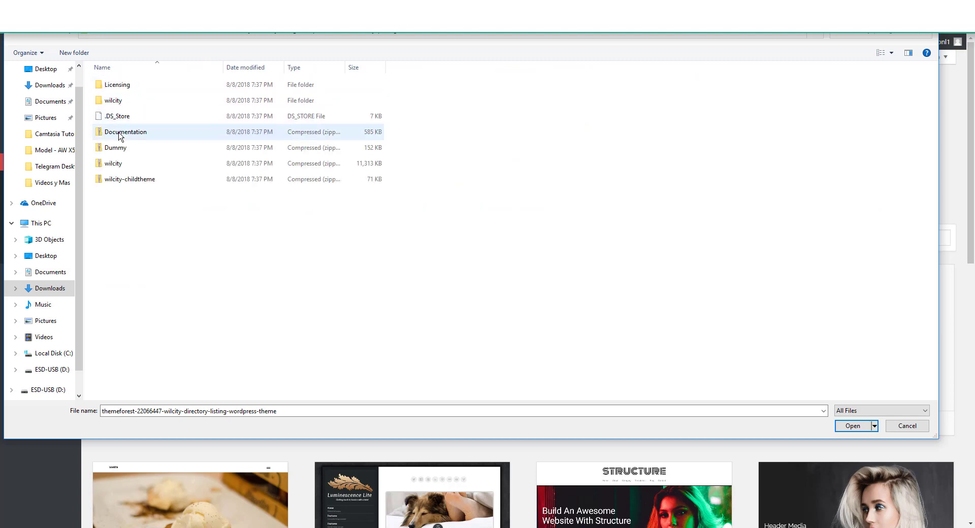
{"action": "double_click", "coordinate": [122, 168]}
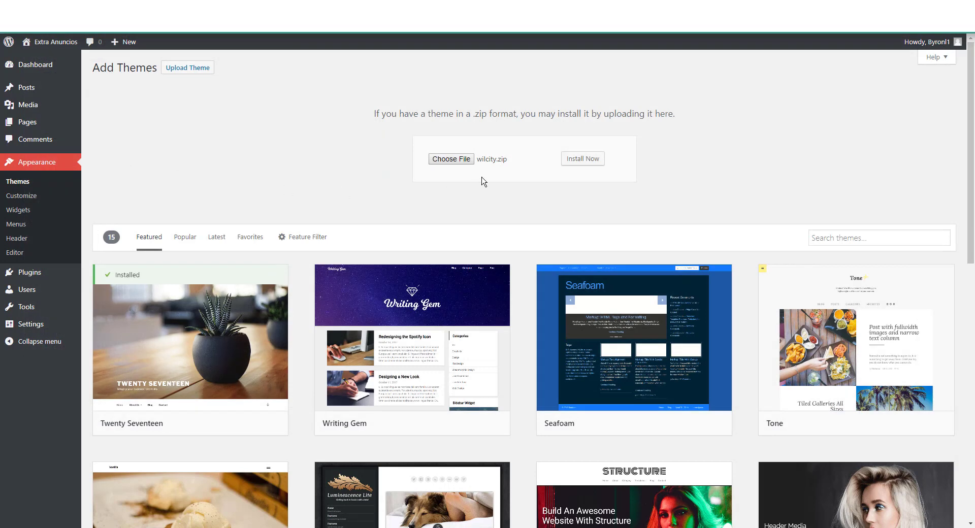
{"action": "left_click", "coordinate": [591, 161]}
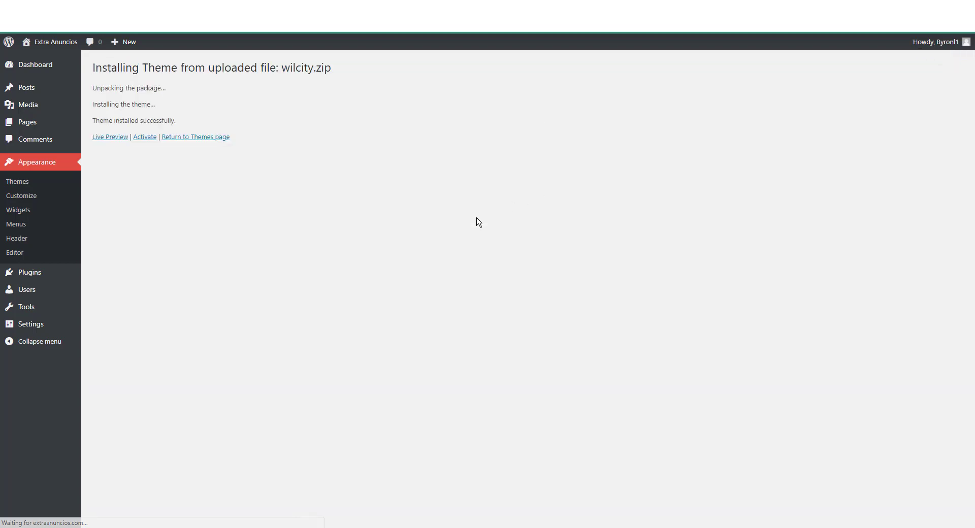
Upload and install wilcity-childtheme.zip through Add New > Upload Theme, then activate it.
{"action": "left_click", "coordinate": [194, 137]}
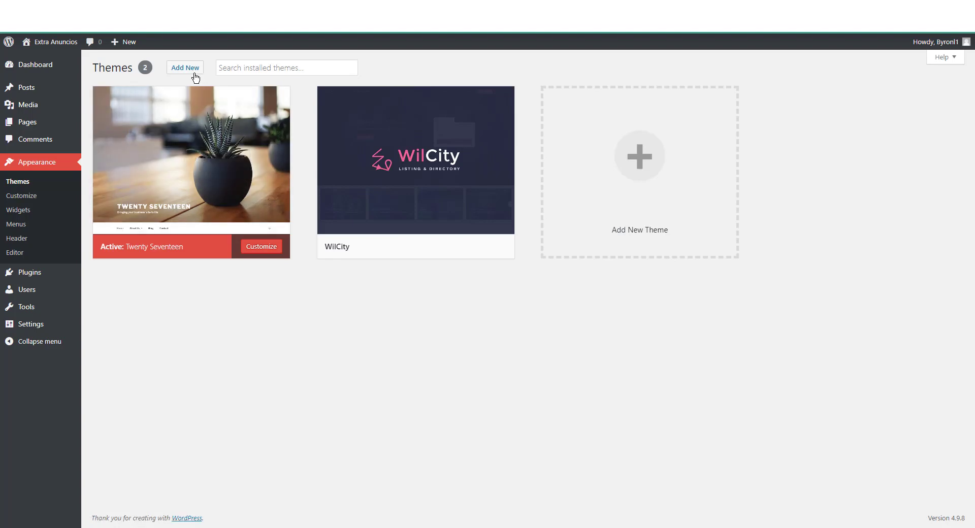
{"action": "left_click", "coordinate": [193, 74]}
{"action": "left_click", "coordinate": [193, 72]}
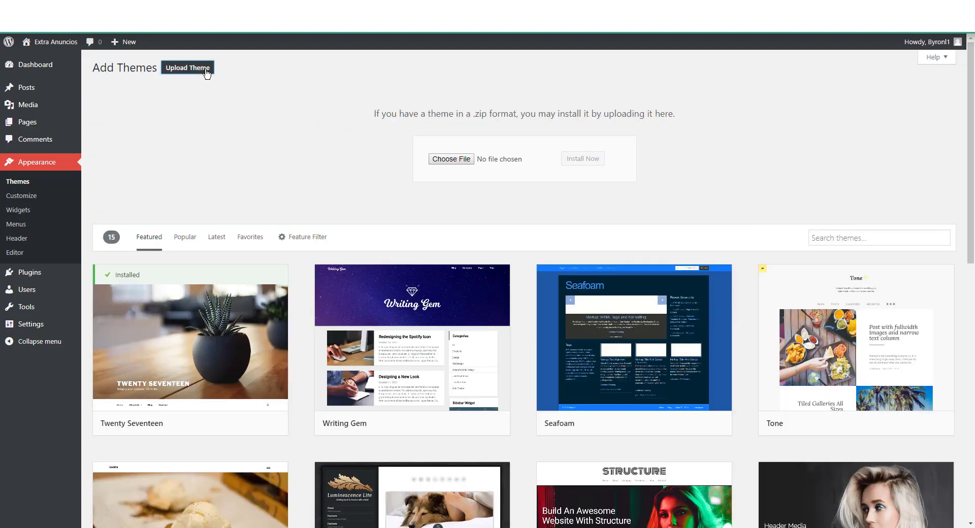
{"action": "left_click", "coordinate": [468, 160]}
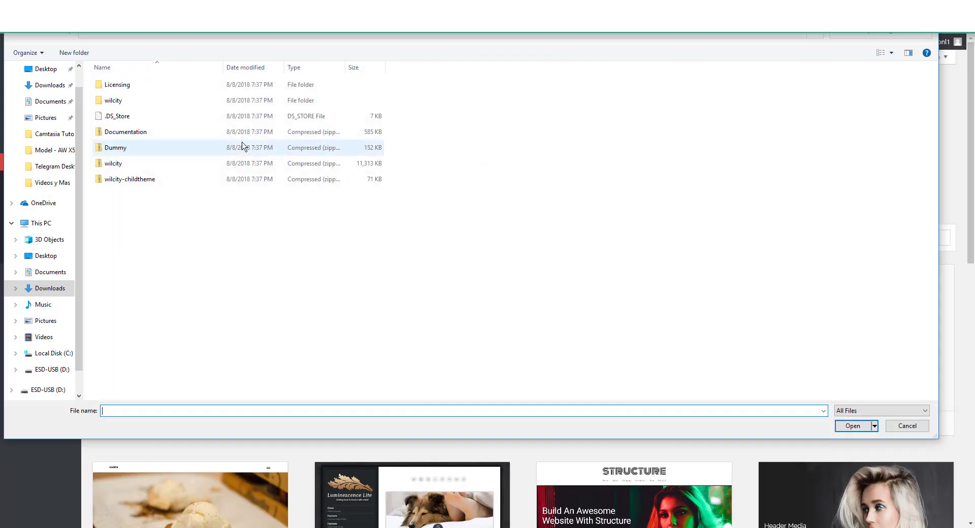
{"action": "left_click", "coordinate": [148, 179]}
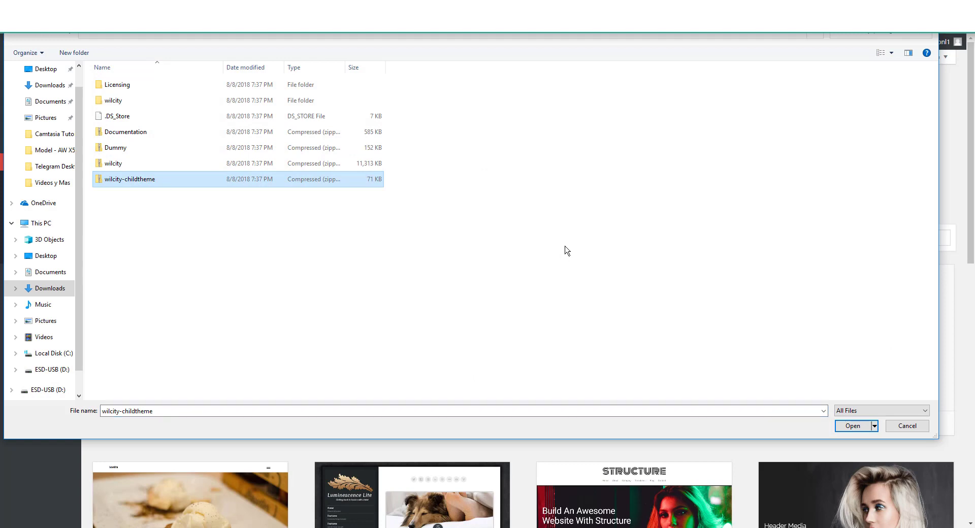
{"action": "left_click", "coordinate": [853, 426]}
{"action": "left_click", "coordinate": [578, 159]}
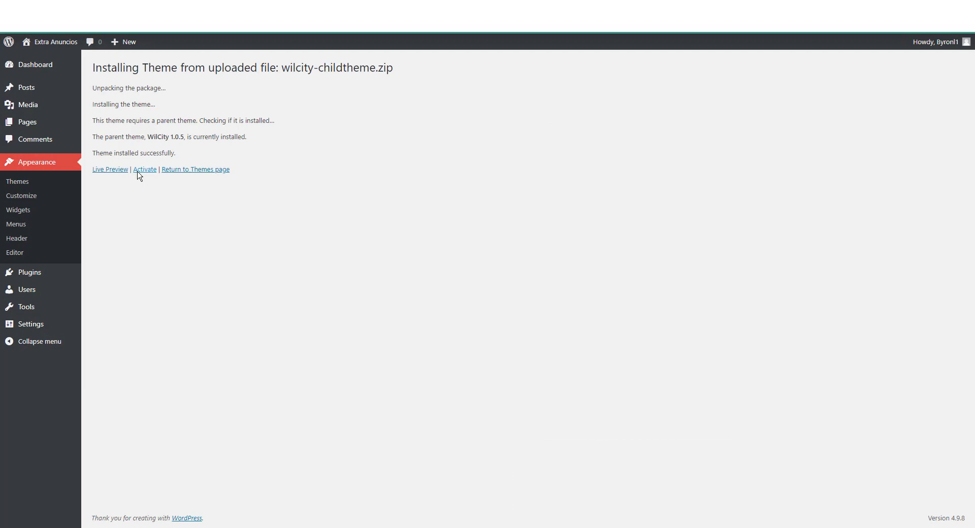
{"action": "left_click", "coordinate": [138, 170]}
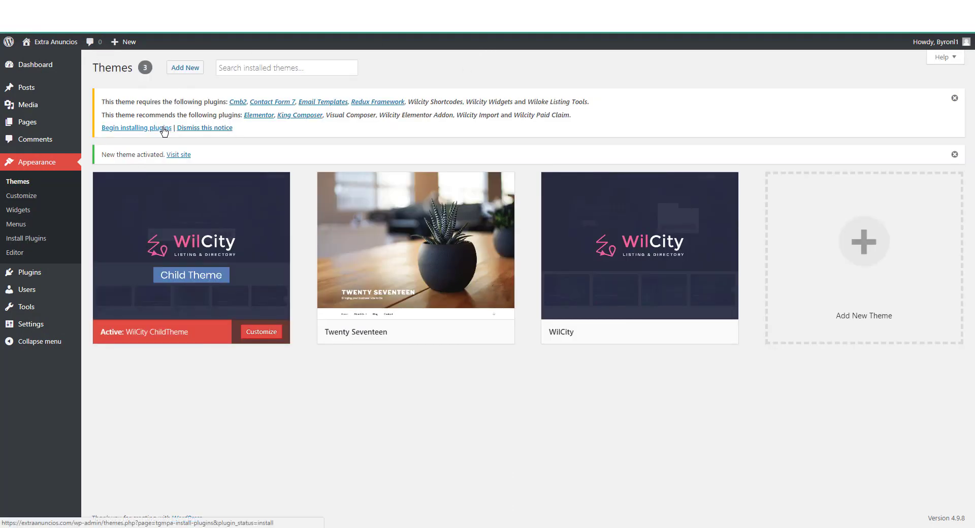
Begin installing the theme plugins and select every plugin in the list.
{"action": "left_click", "coordinate": [164, 131]}
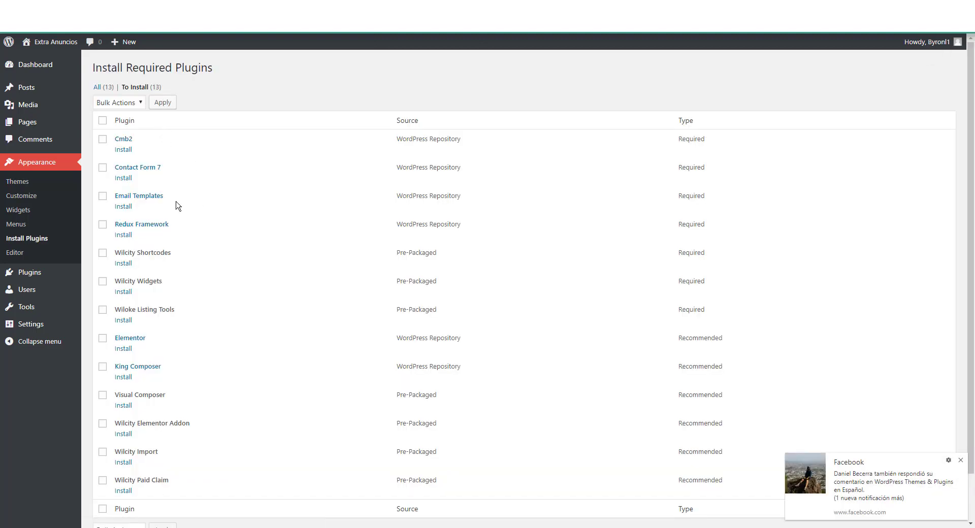
{"action": "left_click", "coordinate": [103, 121]}
{"action": "scroll", "coordinate": [284, 315], "scroll_direction": "down", "scroll_amount": 2}
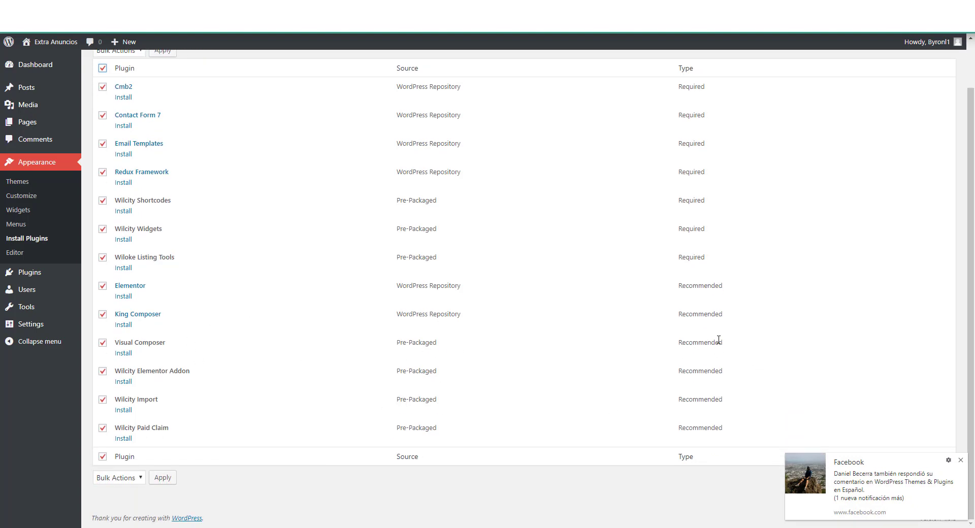
{"action": "scroll", "coordinate": [327, 195], "scroll_direction": "up", "scroll_amount": 2}
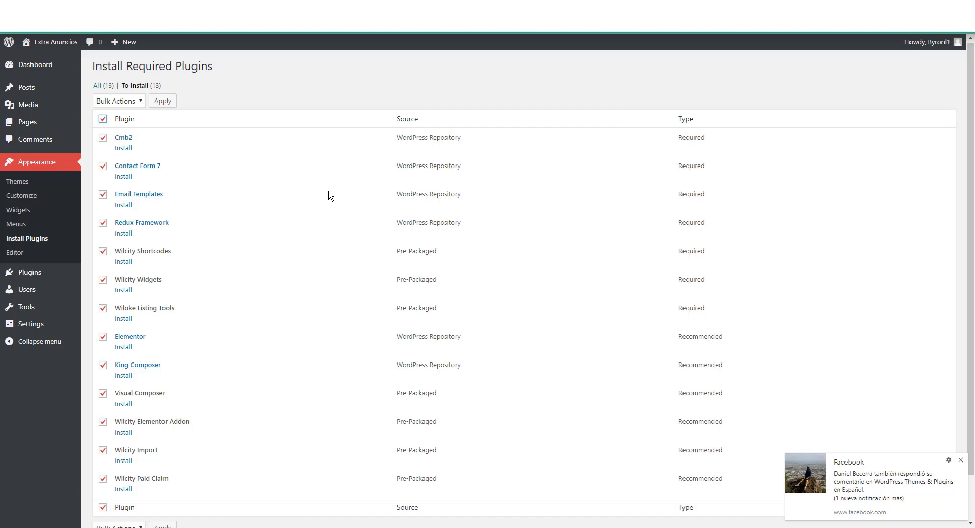
{"action": "scroll", "coordinate": [323, 178], "scroll_direction": "down", "scroll_amount": 2}
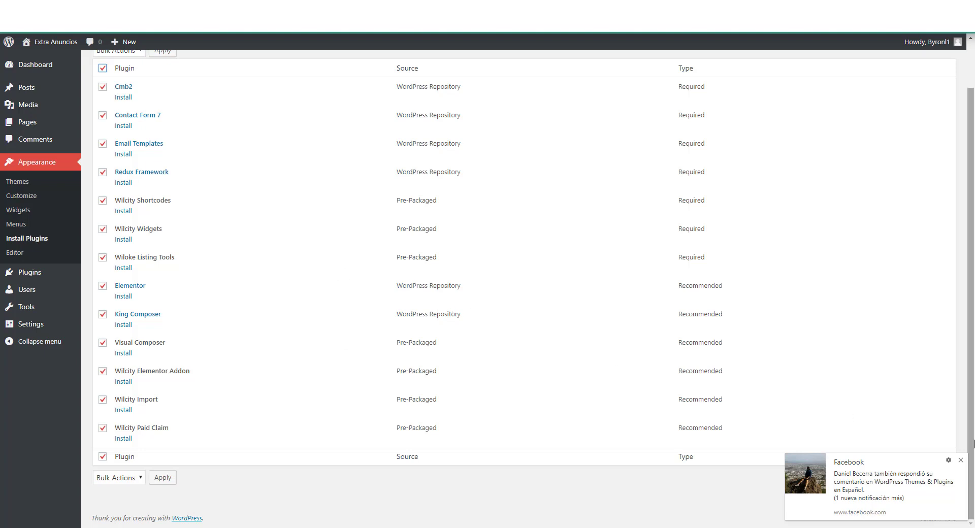
{"action": "left_click", "coordinate": [961, 460]}
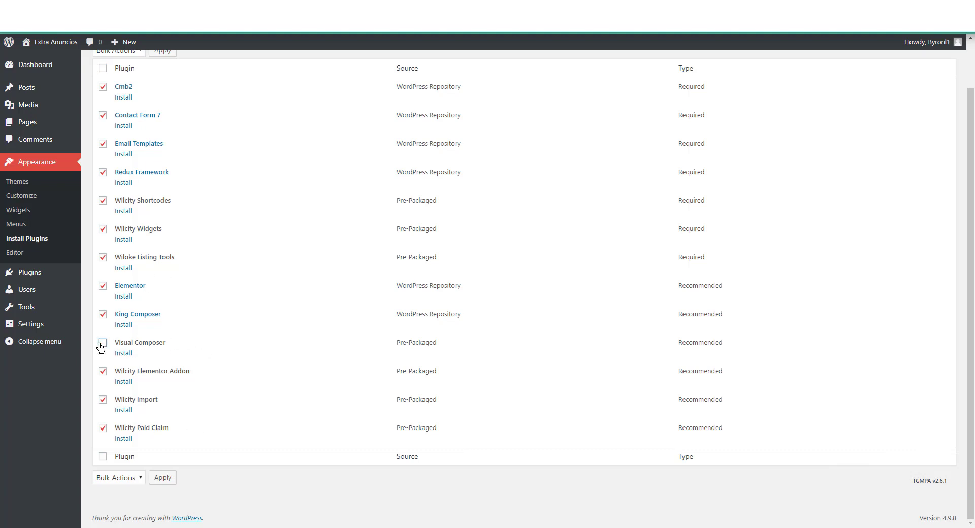
Deselect King Composer and apply the Install bulk action to the remaining plugins.
{"action": "left_click", "coordinate": [103, 315]}
{"action": "left_click", "coordinate": [123, 480]}
{"action": "left_click", "coordinate": [125, 500]}
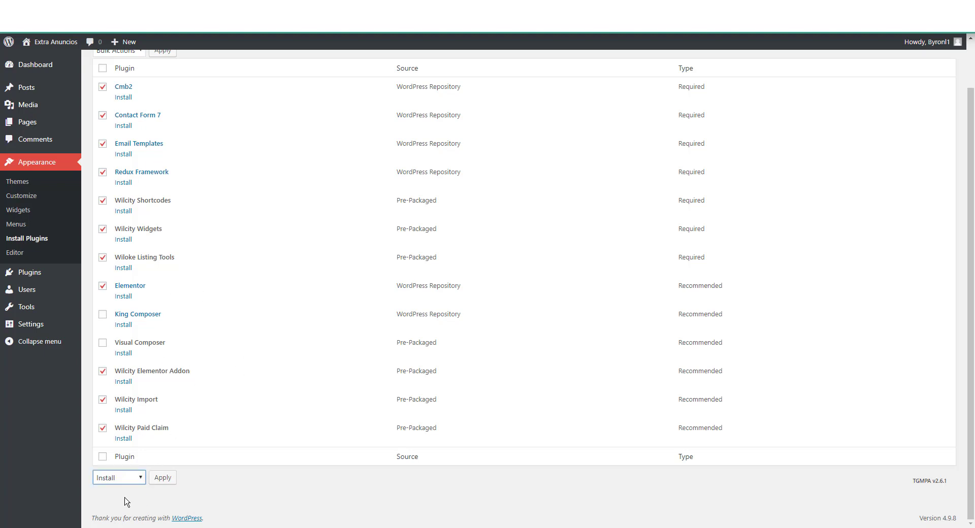
{"action": "left_click", "coordinate": [167, 482]}
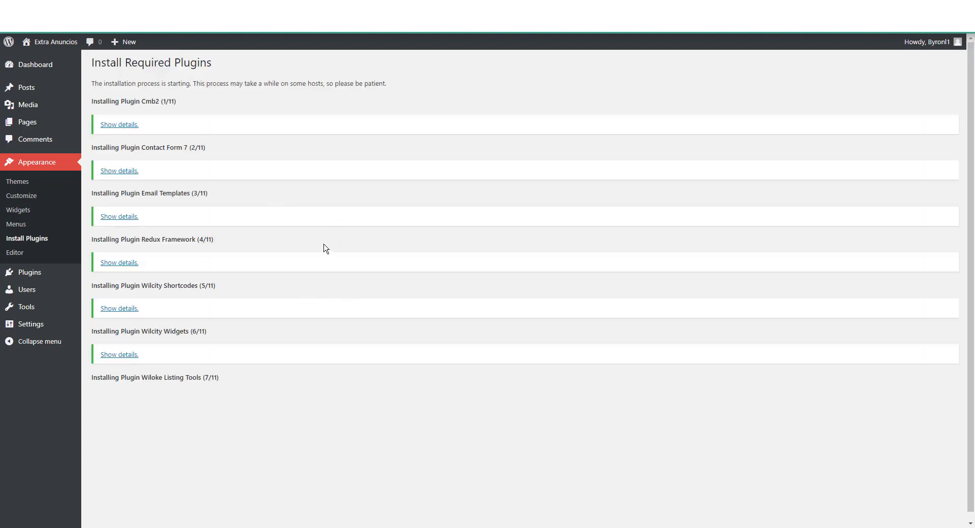
After all 11 installs complete, return to the Required Plugins Installer list.
{"action": "scroll", "coordinate": [370, 270], "scroll_direction": "down", "scroll_amount": 3}
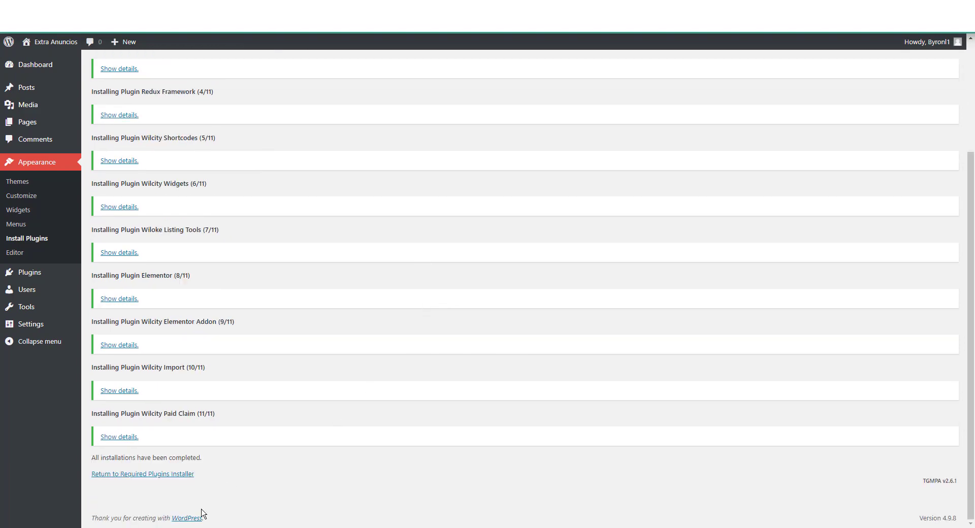
{"action": "left_click", "coordinate": [170, 475]}
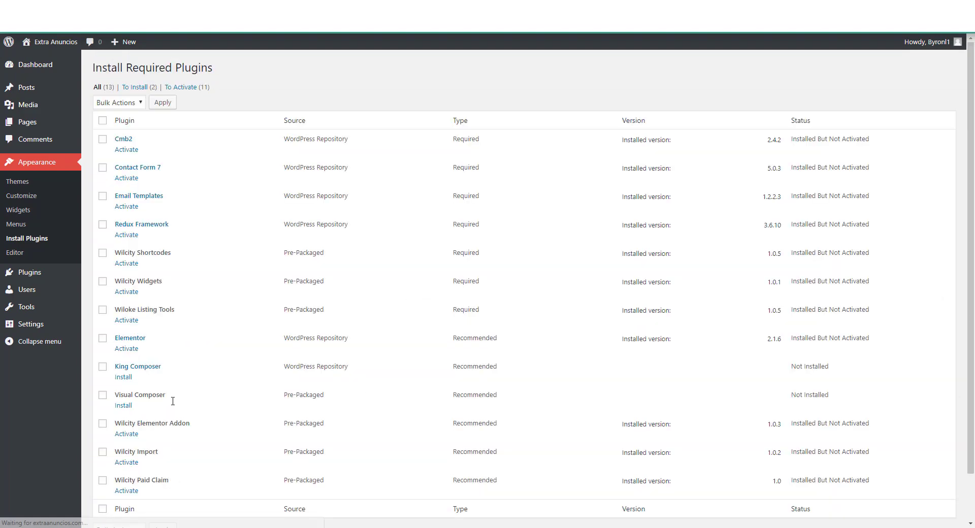
Select all installed plugins and apply the Activate bulk action.
{"action": "left_click", "coordinate": [103, 121]}
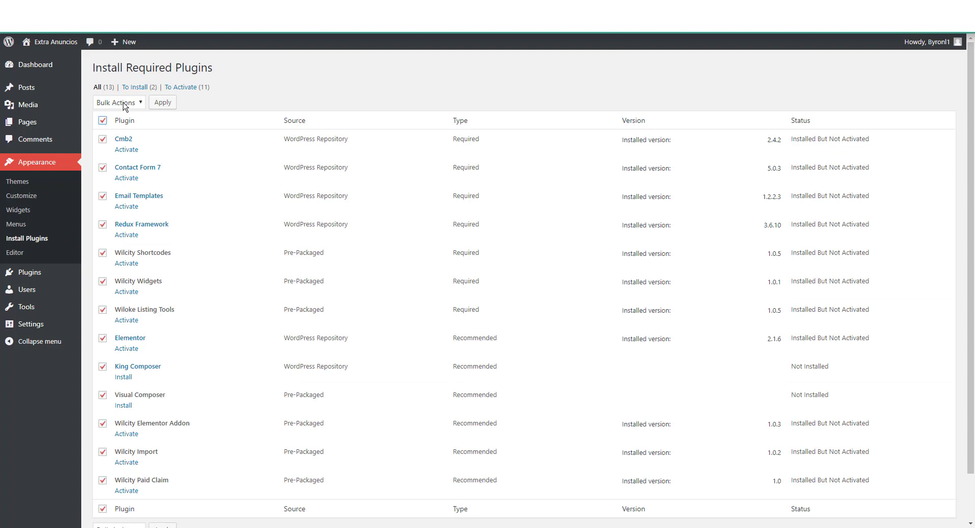
{"action": "scroll", "coordinate": [215, 274], "scroll_direction": "down", "scroll_amount": 2}
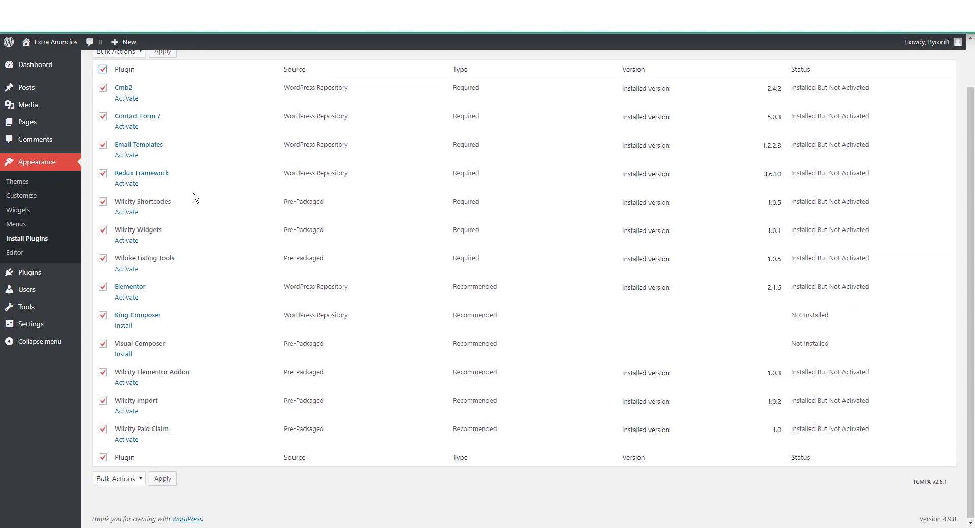
{"action": "scroll", "coordinate": [173, 157], "scroll_direction": "up", "scroll_amount": 2}
{"action": "left_click", "coordinate": [138, 101]}
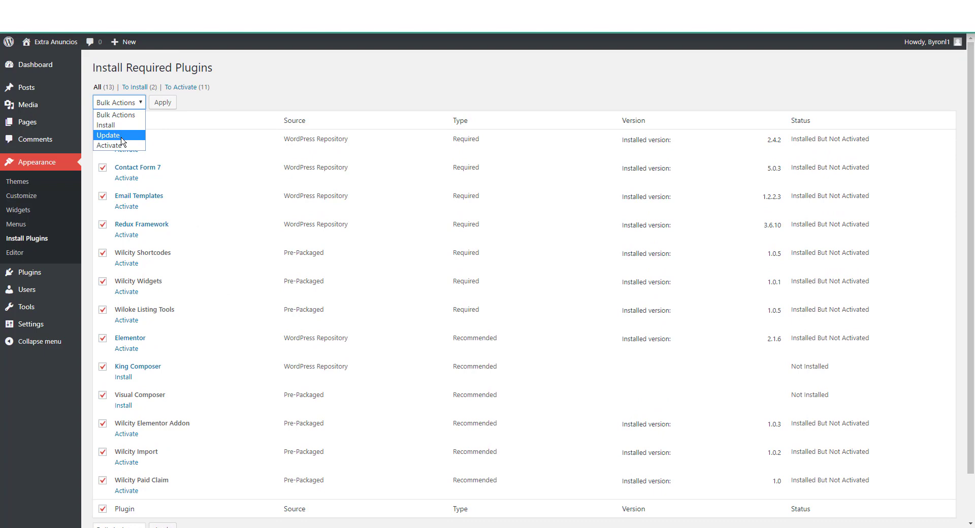
{"action": "left_click", "coordinate": [116, 145]}
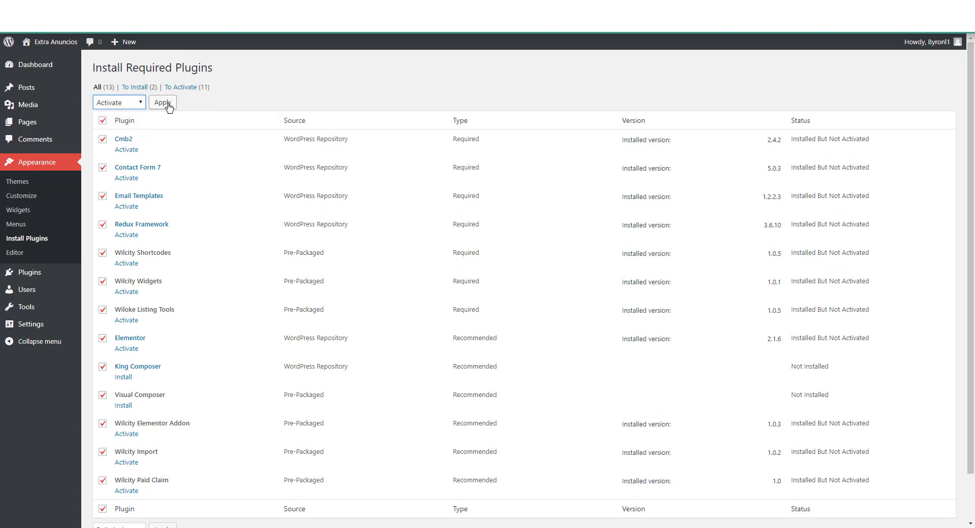
{"action": "left_click", "coordinate": [162, 103]}
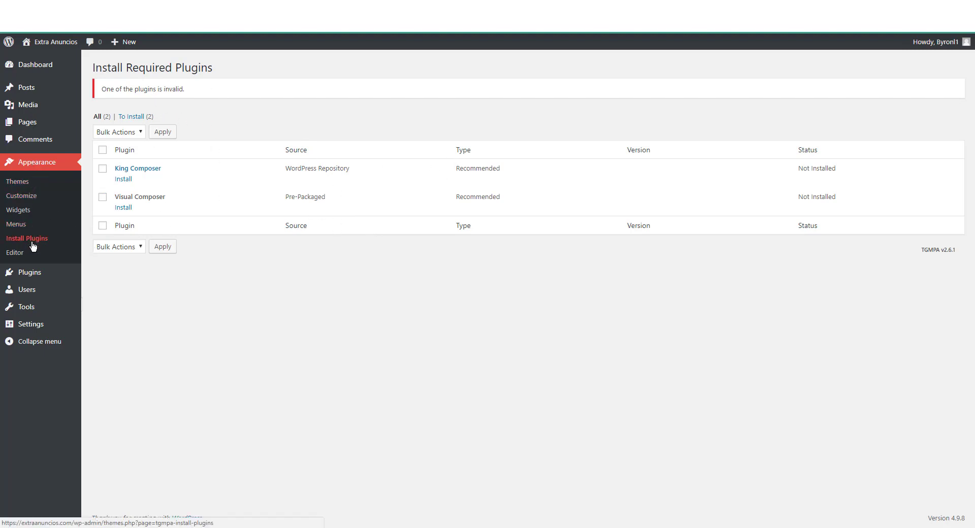
In Wilcity Import, choose Elementor as page builder with Home Slider, and run the full demo import.
{"action": "left_click", "coordinate": [19, 182]}
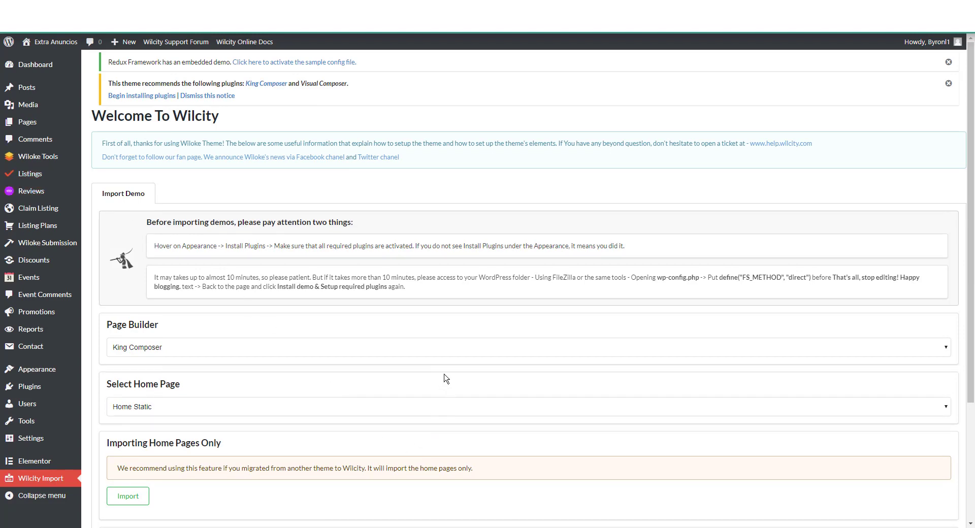
{"action": "scroll", "coordinate": [420, 344], "scroll_direction": "down", "scroll_amount": 3}
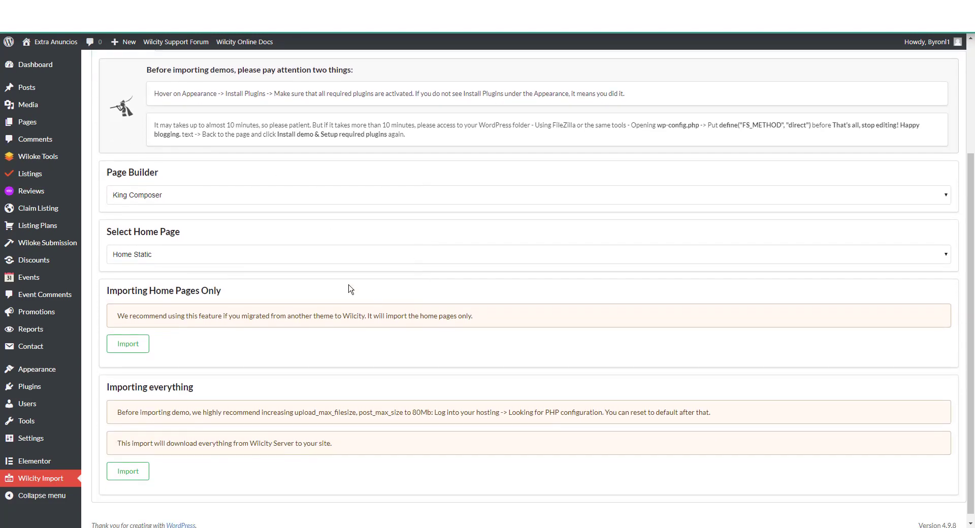
{"action": "left_click", "coordinate": [186, 197]}
{"action": "left_click", "coordinate": [168, 218]}
{"action": "scroll", "coordinate": [188, 437], "scroll_direction": "down", "scroll_amount": 1}
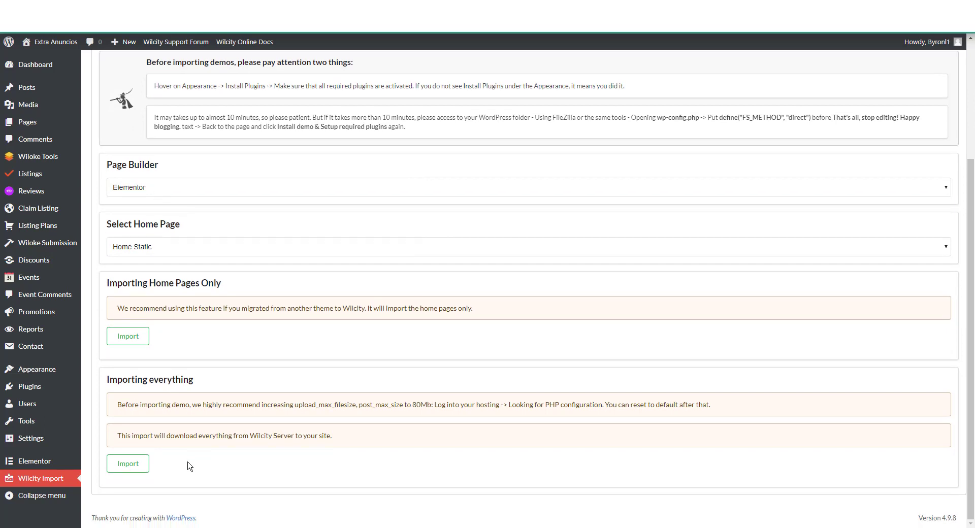
{"action": "left_click", "coordinate": [145, 464]}
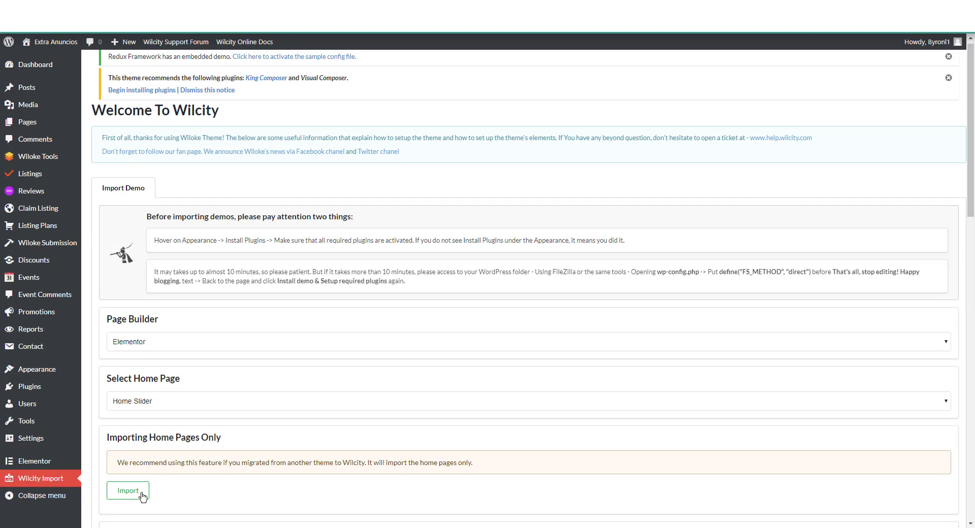
Scroll through the import log of Wilcity Options, location XML files and nav-menu items.
{"action": "scroll", "coordinate": [193, 497], "scroll_direction": "down", "scroll_amount": 8}
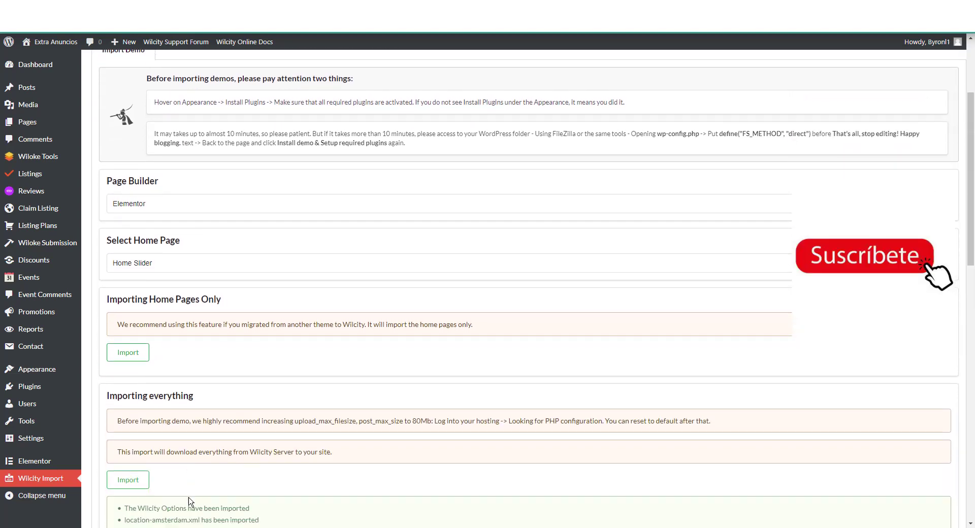
{"action": "scroll", "coordinate": [190, 502], "scroll_direction": "down", "scroll_amount": 9}
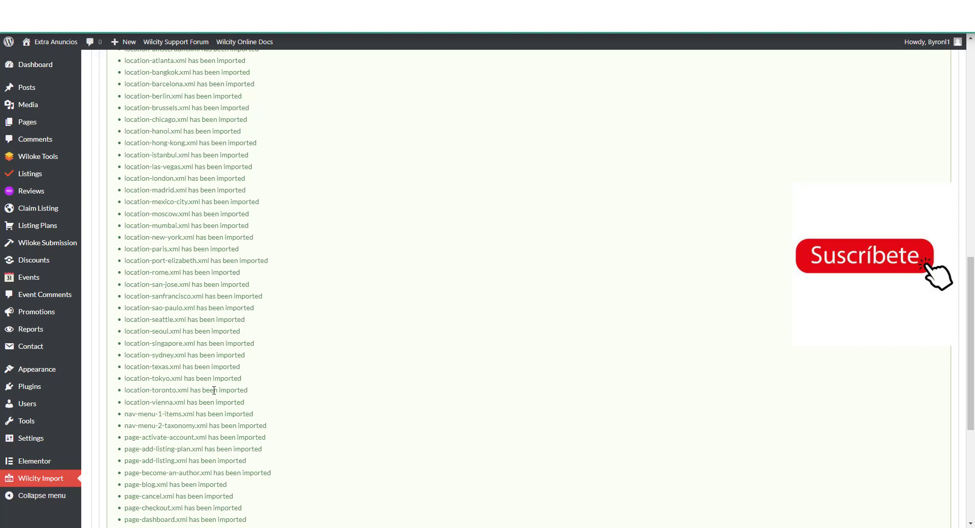
{"action": "scroll", "coordinate": [211, 387], "scroll_direction": "up", "scroll_amount": 8}
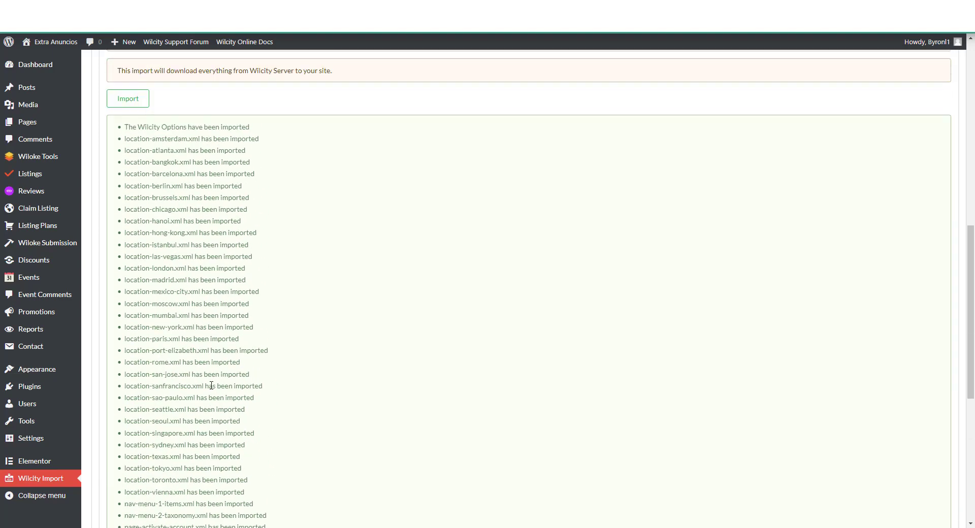
{"action": "scroll", "coordinate": [212, 366], "scroll_direction": "up", "scroll_amount": 2}
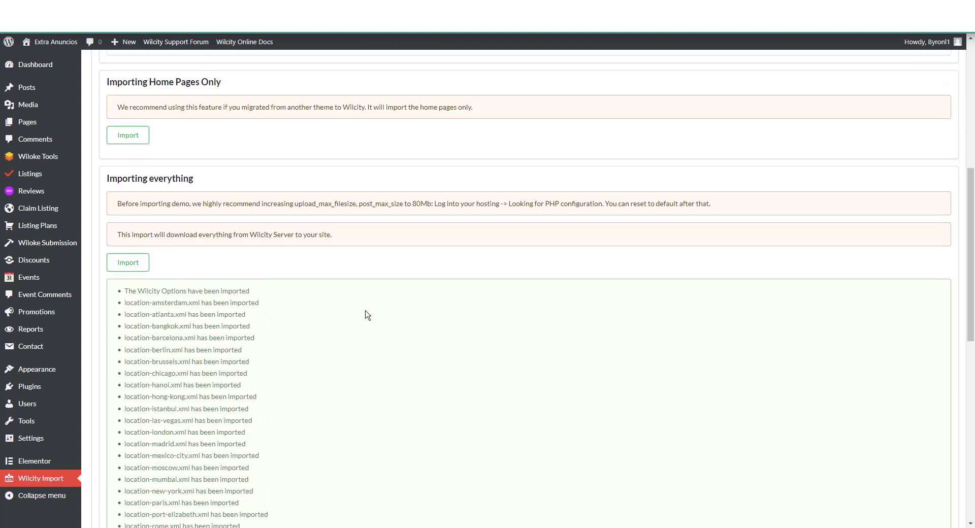
{"action": "scroll", "coordinate": [382, 324], "scroll_direction": "up", "scroll_amount": 2}
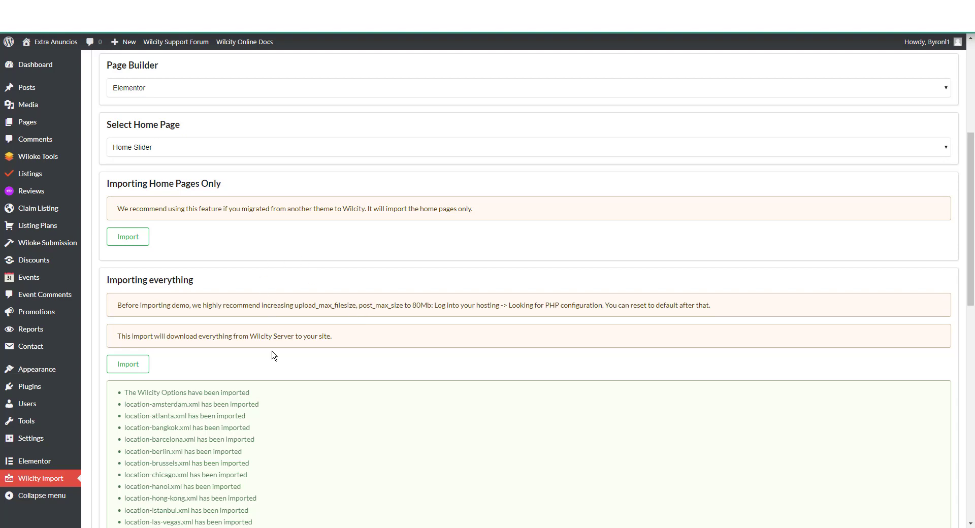
{"action": "scroll", "coordinate": [335, 419], "scroll_direction": "down", "scroll_amount": 2}
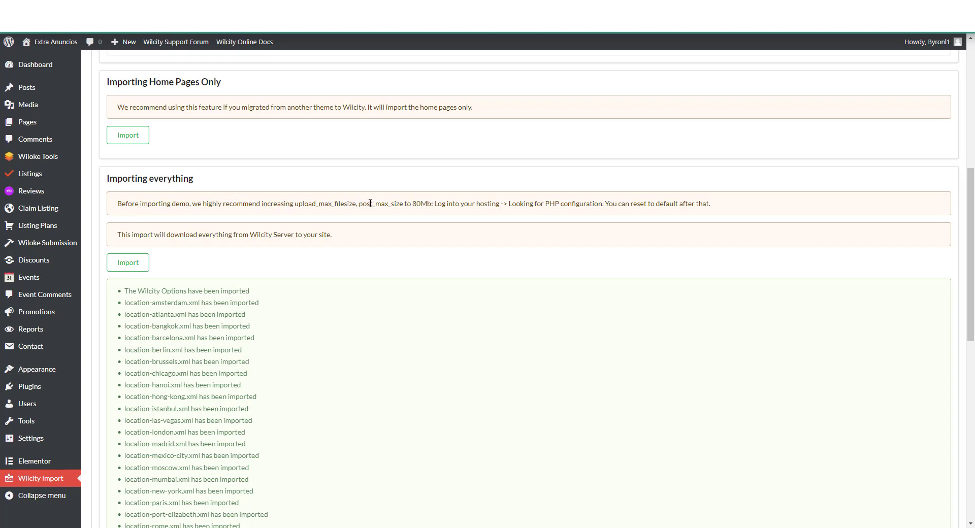
{"action": "scroll", "coordinate": [364, 262], "scroll_direction": "up", "scroll_amount": 6}
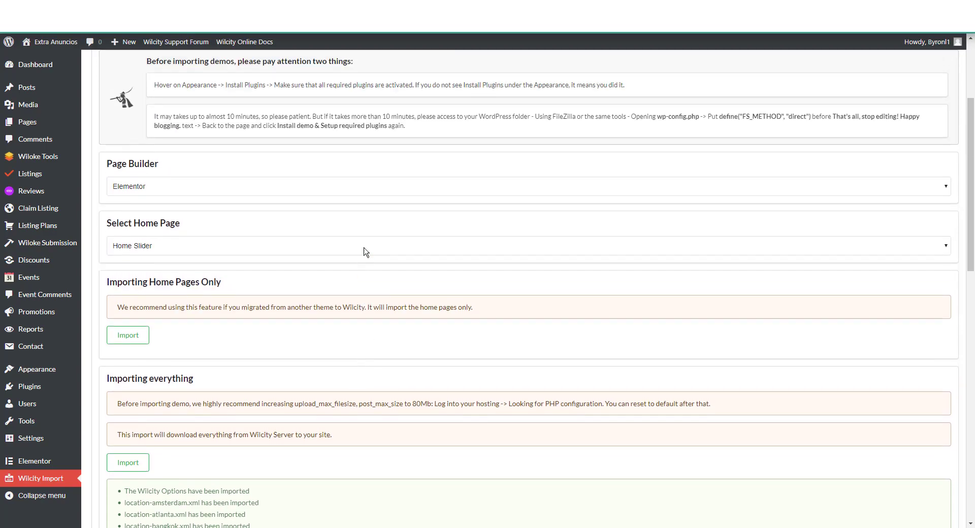
{"action": "scroll", "coordinate": [365, 248], "scroll_direction": "up", "scroll_amount": 1}
{"action": "scroll", "coordinate": [364, 254], "scroll_direction": "down", "scroll_amount": 20}
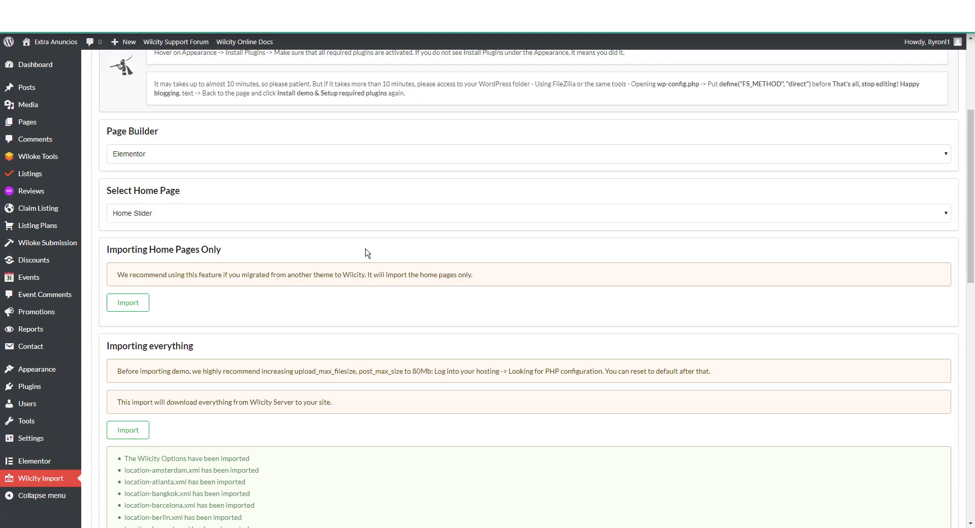
{"action": "scroll", "coordinate": [356, 345], "scroll_direction": "up", "scroll_amount": 15}
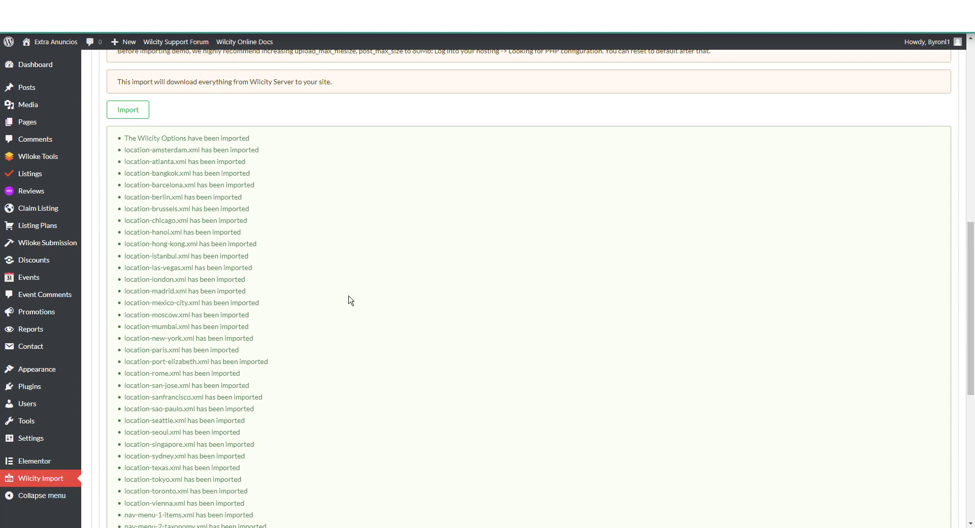
Open the Extra Anuncios site in a new tab and scroll through its listings, cities and categories.
{"action": "right_click", "coordinate": [62, 46]}
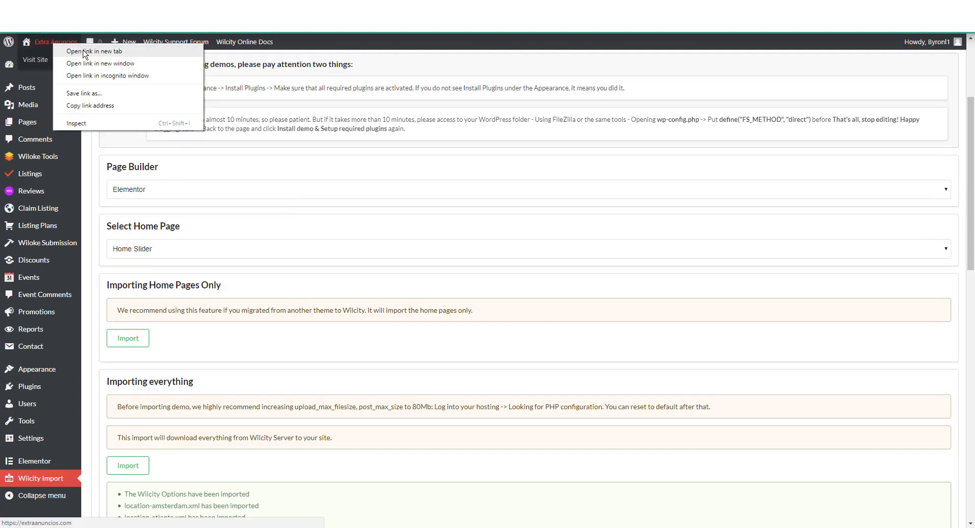
{"action": "left_click", "coordinate": [76, 51]}
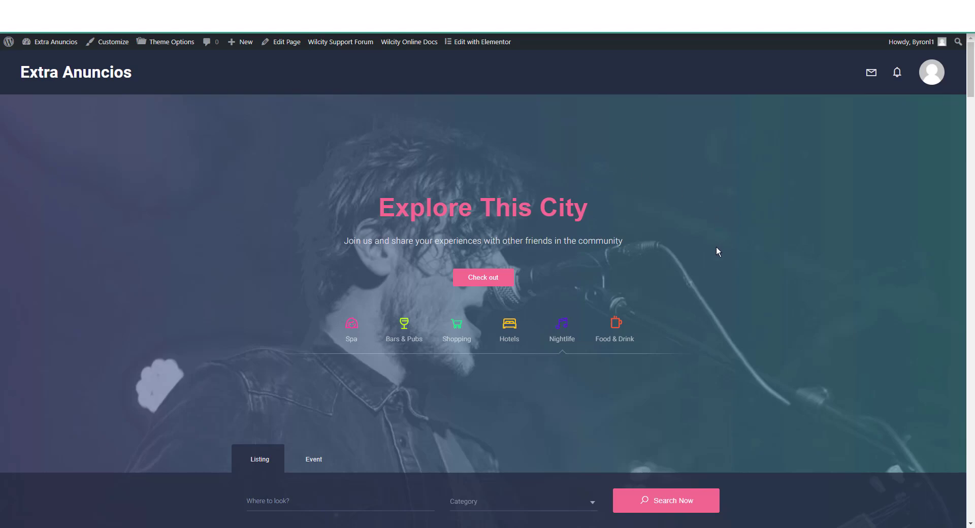
{"action": "scroll", "coordinate": [718, 250], "scroll_direction": "down", "scroll_amount": 10}
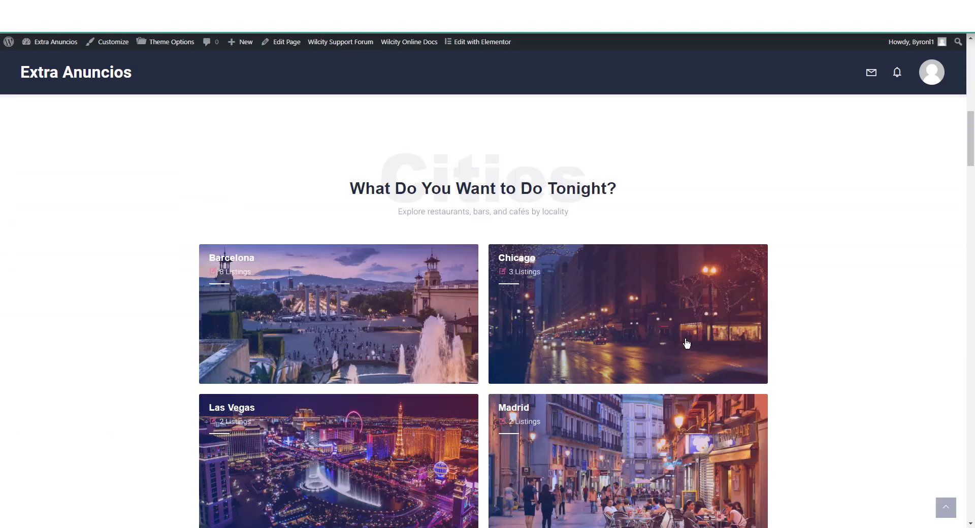
{"action": "scroll", "coordinate": [687, 343], "scroll_direction": "down", "scroll_amount": 8}
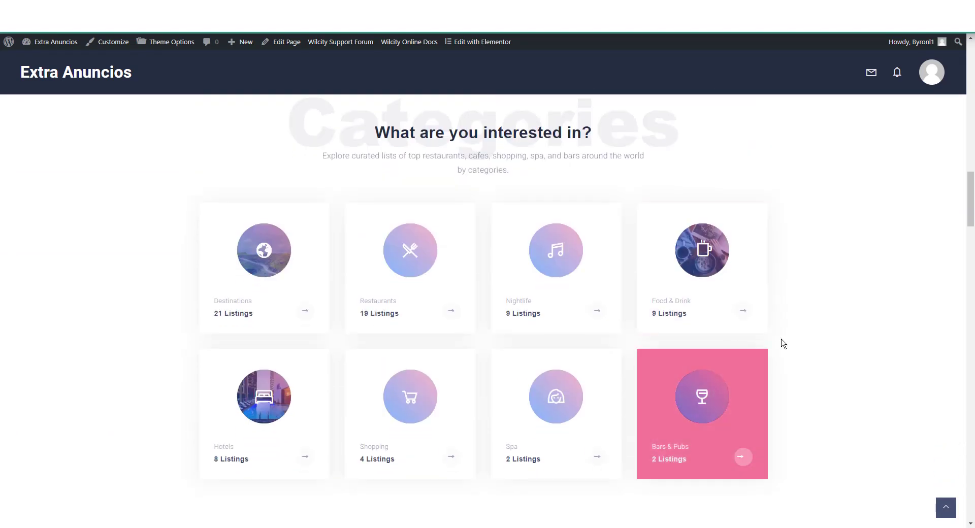
{"action": "scroll", "coordinate": [812, 350], "scroll_direction": "down", "scroll_amount": 3}
{"action": "scroll", "coordinate": [870, 359], "scroll_direction": "up", "scroll_amount": 15}
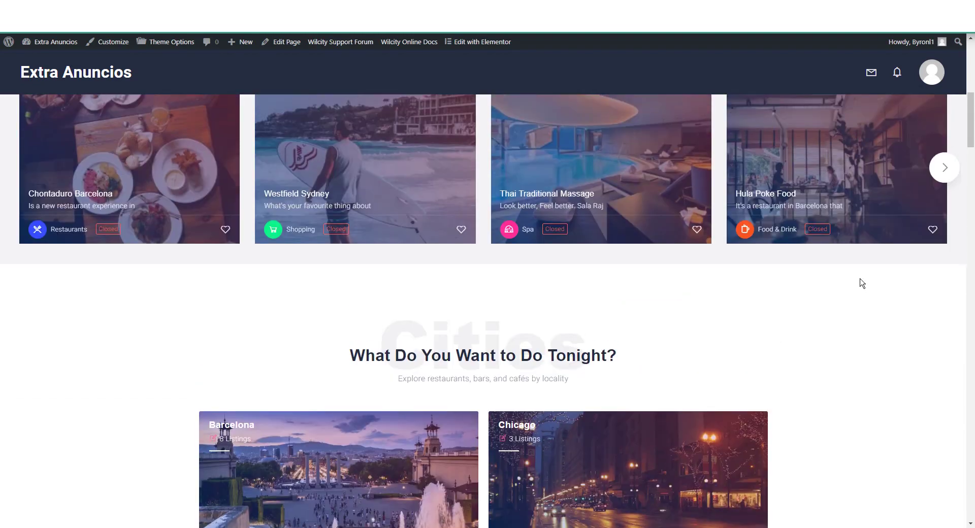
{"action": "scroll", "coordinate": [856, 264], "scroll_direction": "up", "scroll_amount": 9}
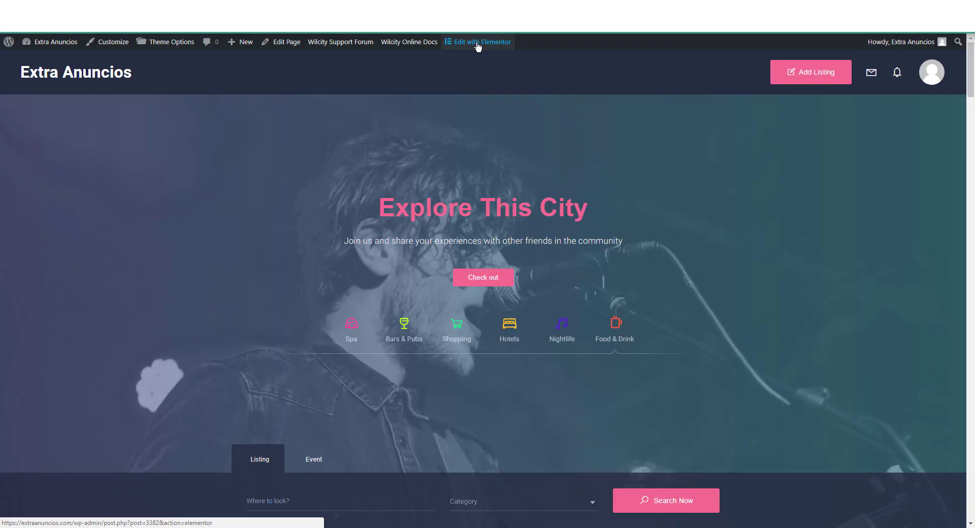
{"action": "scroll", "coordinate": [575, 244], "scroll_direction": "down", "scroll_amount": 3}
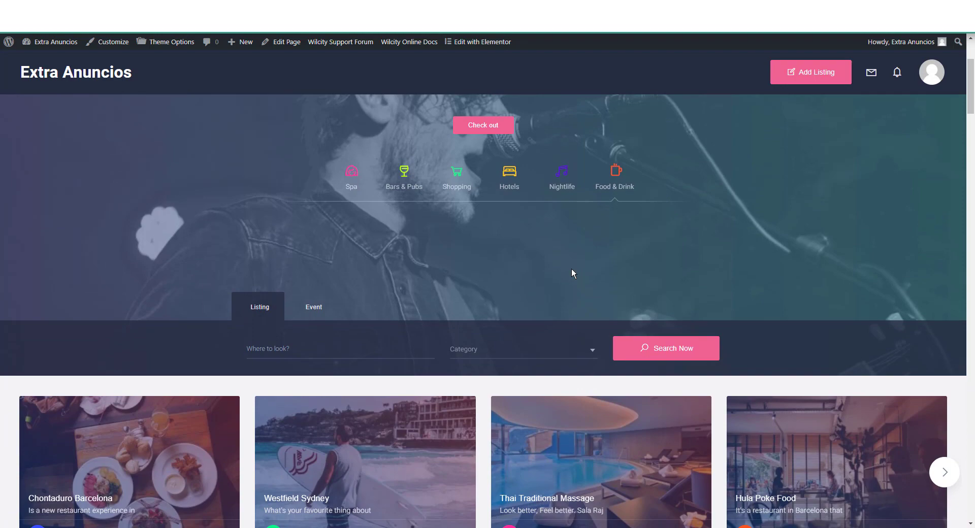
{"action": "scroll", "coordinate": [571, 274], "scroll_direction": "down", "scroll_amount": 9}
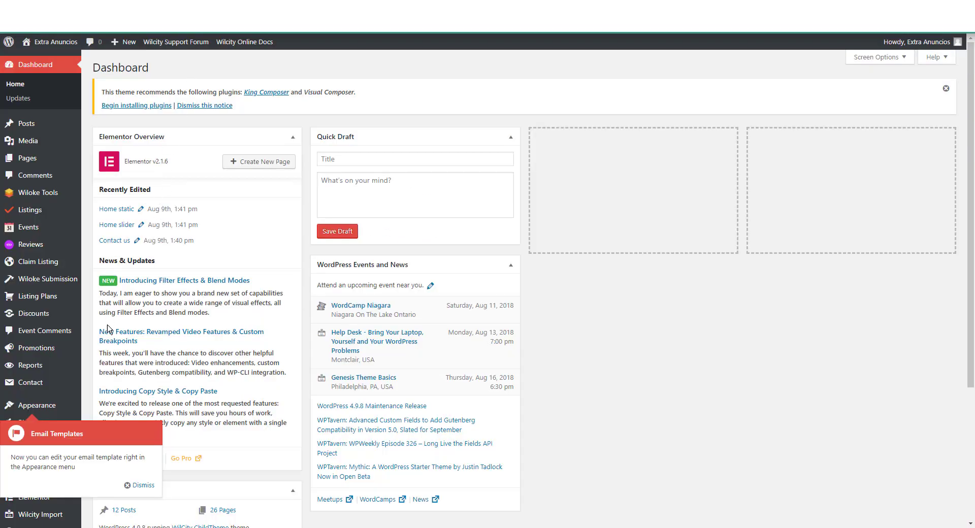
Dismiss the Email Templates notice on the Dashboard and bring up the Settings submenu.
{"action": "left_click", "coordinate": [147, 485]}
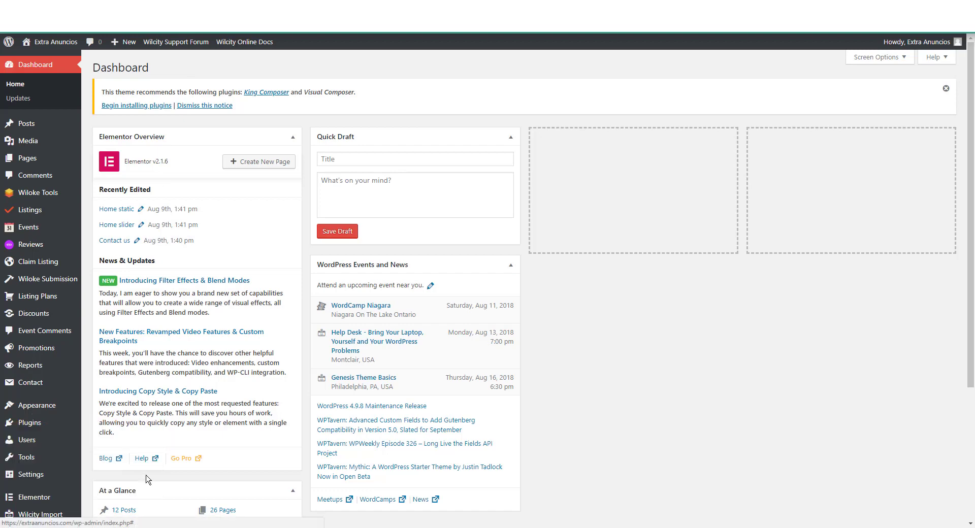
{"action": "scroll", "coordinate": [31, 447], "scroll_direction": "down", "scroll_amount": 4}
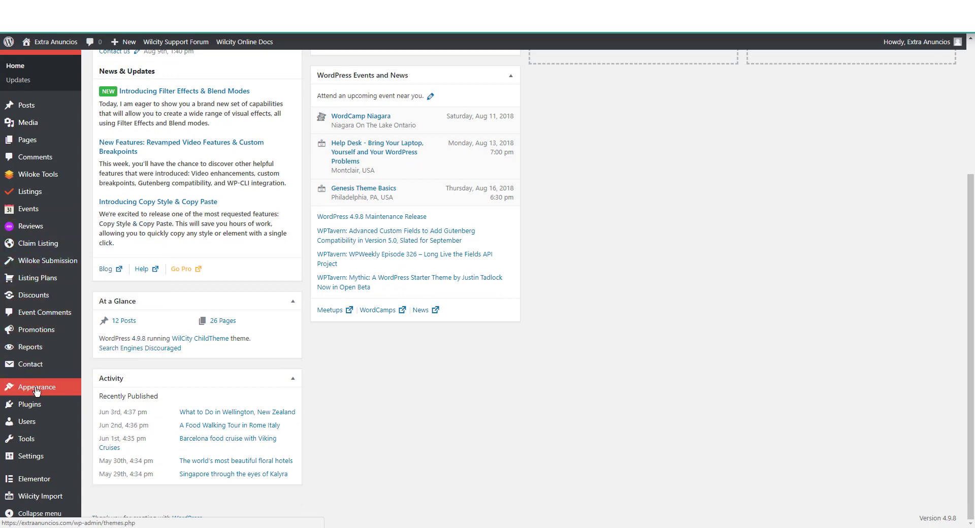
{"action": "mouse_move", "coordinate": [44, 394]}
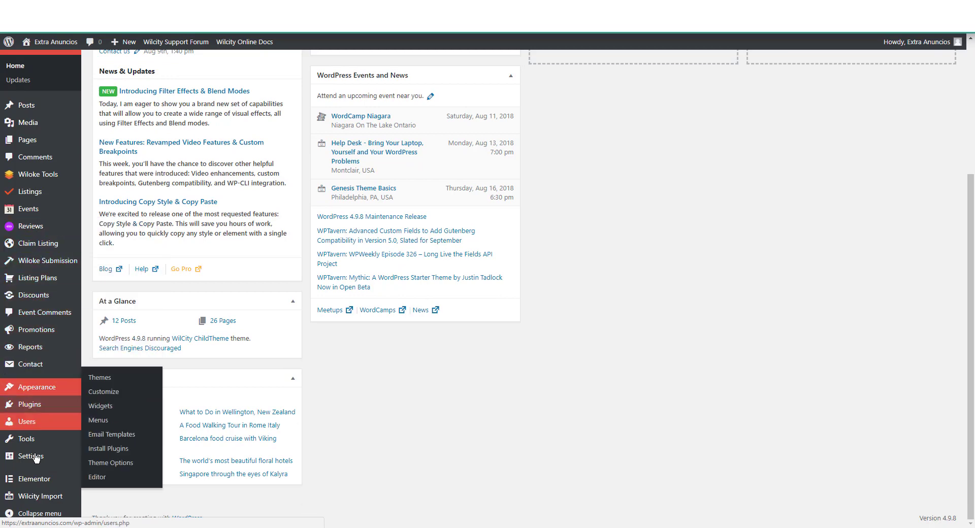
{"action": "mouse_move", "coordinate": [36, 461]}
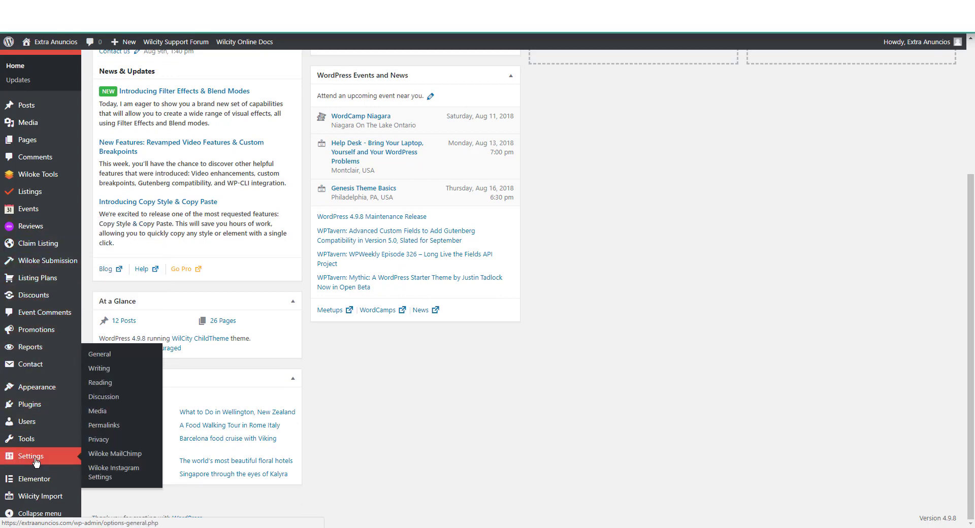
Re-save the permalinks with the Post name structure, then switch to the live site tab.
{"action": "left_click", "coordinate": [98, 429]}
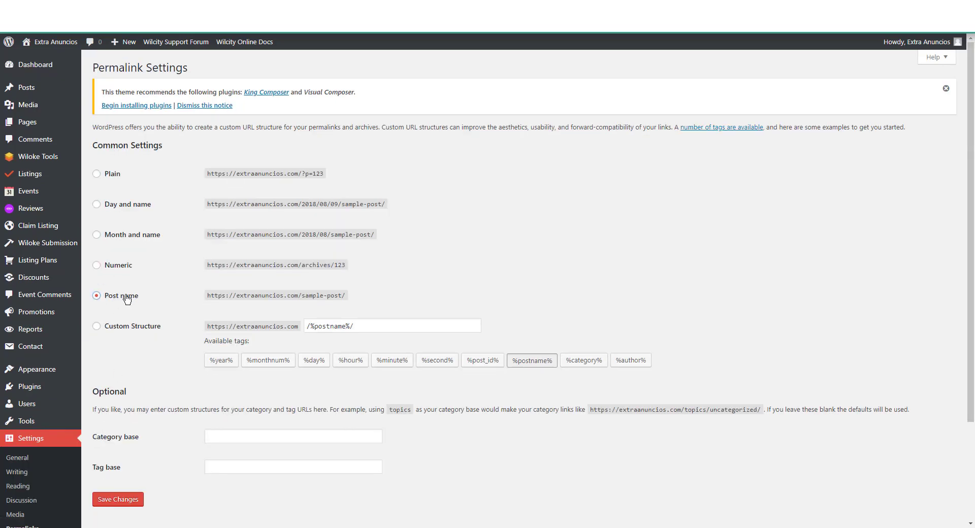
{"action": "left_click", "coordinate": [123, 505]}
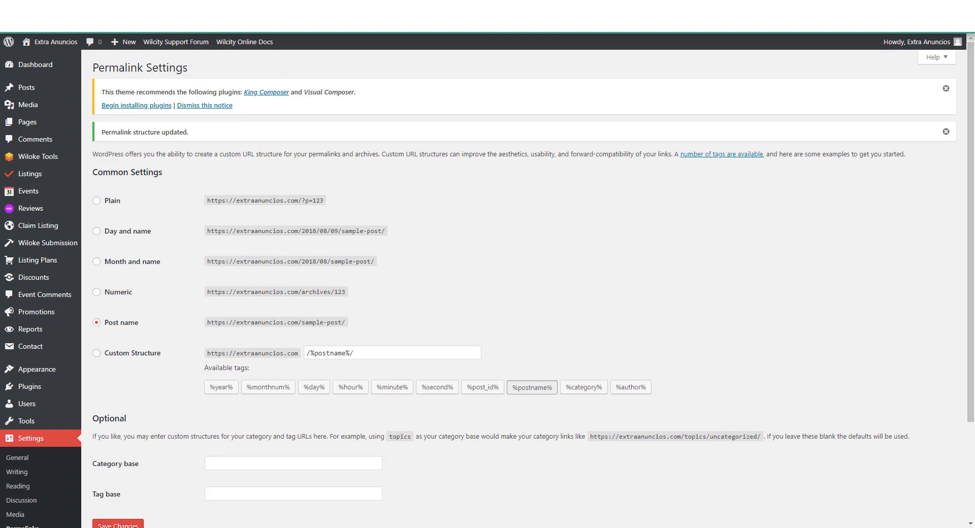
{"action": "key", "text": "ctrl+Tab"}
From All Posts, open 'What to Do in Wellington, New Zealand' live in a new tab.
{"action": "scroll", "coordinate": [887, 286], "scroll_direction": "down", "scroll_amount": 5}
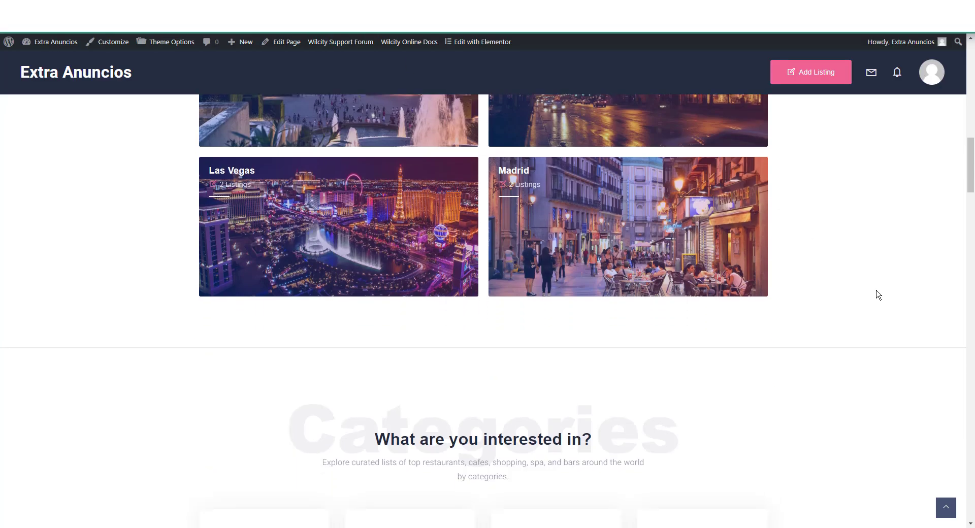
{"action": "scroll", "coordinate": [876, 292], "scroll_direction": "up", "scroll_amount": 10}
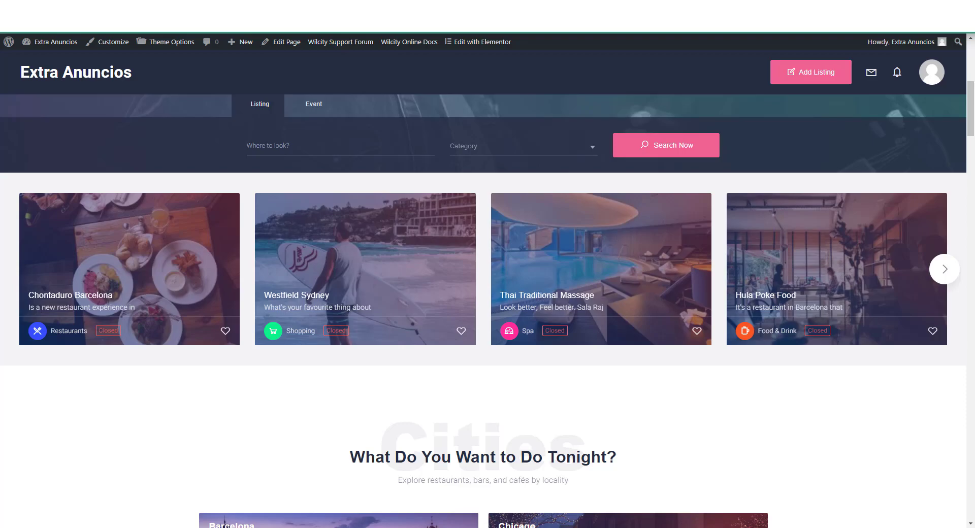
{"action": "key", "text": "ctrl+Tab"}
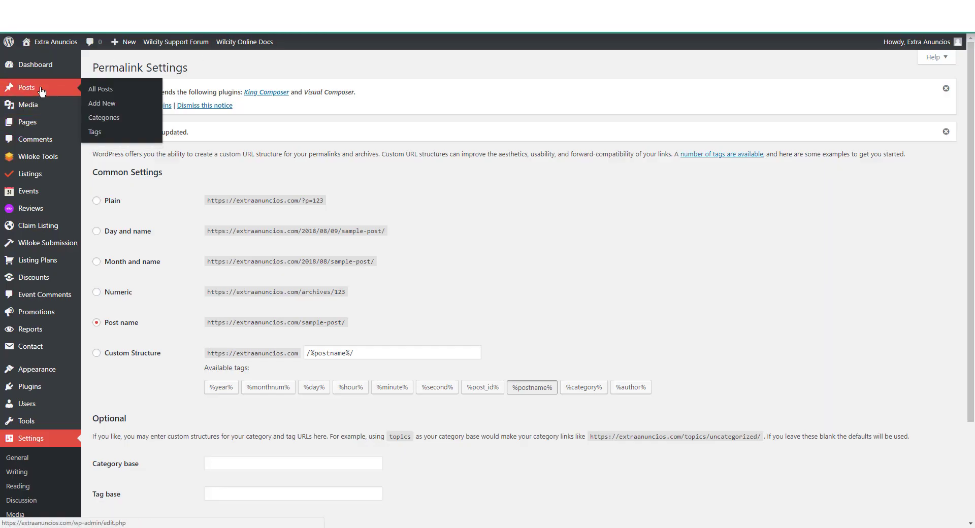
{"action": "left_click", "coordinate": [42, 91]}
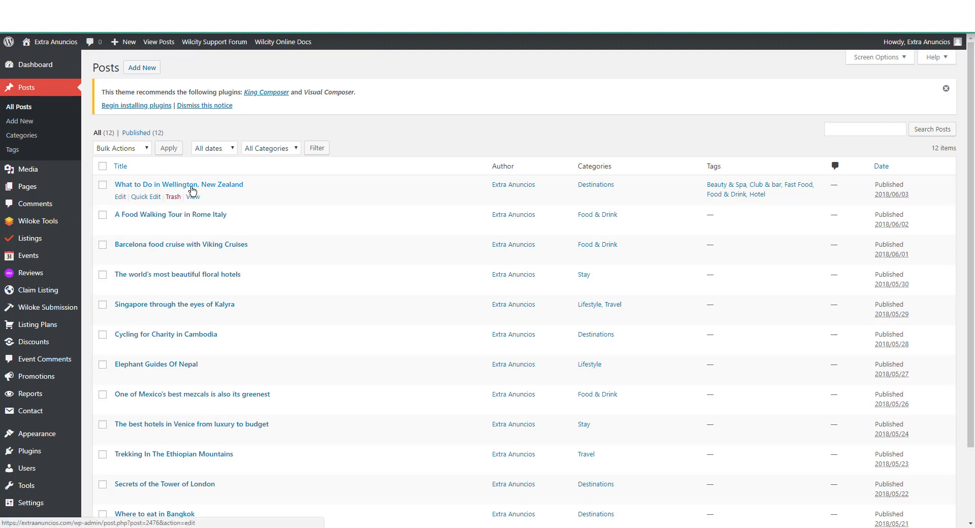
{"action": "right_click", "coordinate": [193, 198]}
{"action": "left_click", "coordinate": [225, 207]}
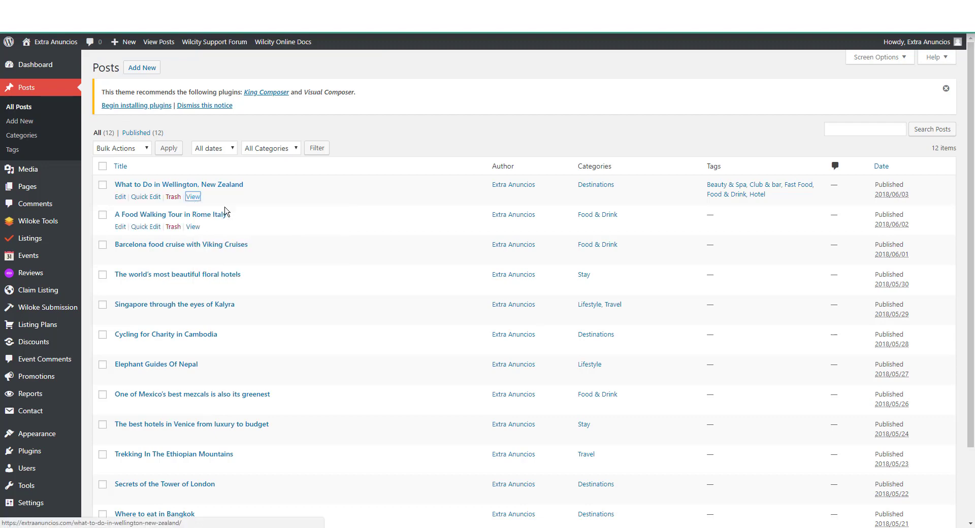
Scroll through the live Wellington post down to the footer and back up.
{"action": "key", "text": "ctrl+Tab"}
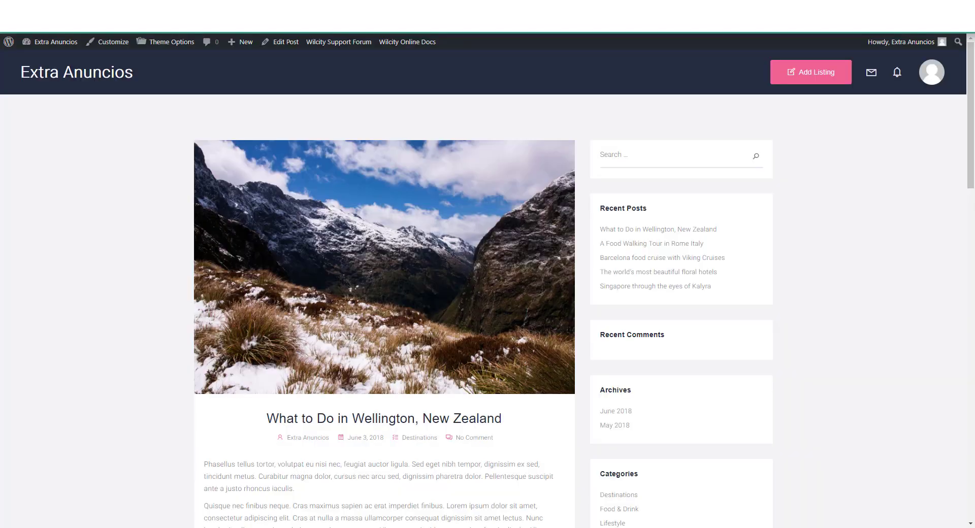
{"action": "scroll", "coordinate": [235, 186], "scroll_direction": "down", "scroll_amount": 10}
{"action": "scroll", "coordinate": [356, 235], "scroll_direction": "up", "scroll_amount": 4}
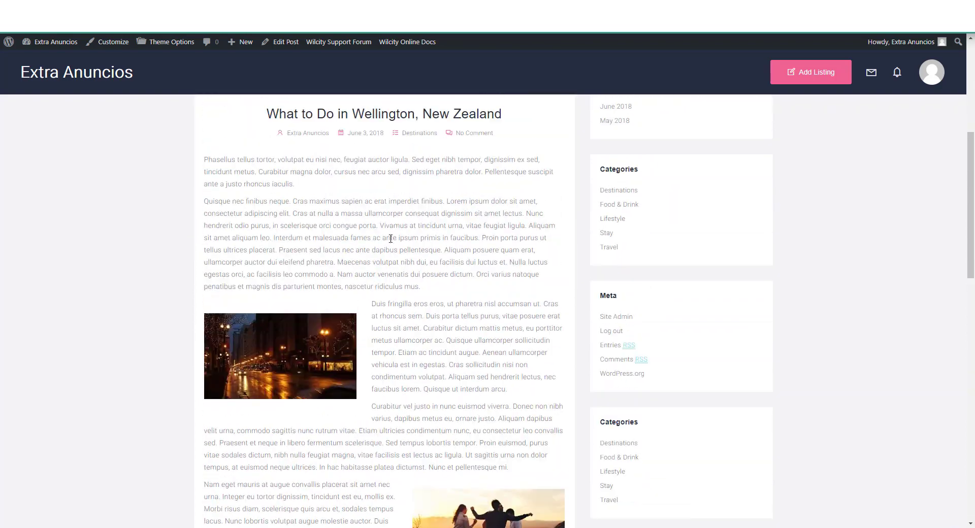
{"action": "scroll", "coordinate": [388, 239], "scroll_direction": "down", "scroll_amount": 4}
{"action": "scroll", "coordinate": [391, 235], "scroll_direction": "down", "scroll_amount": 12}
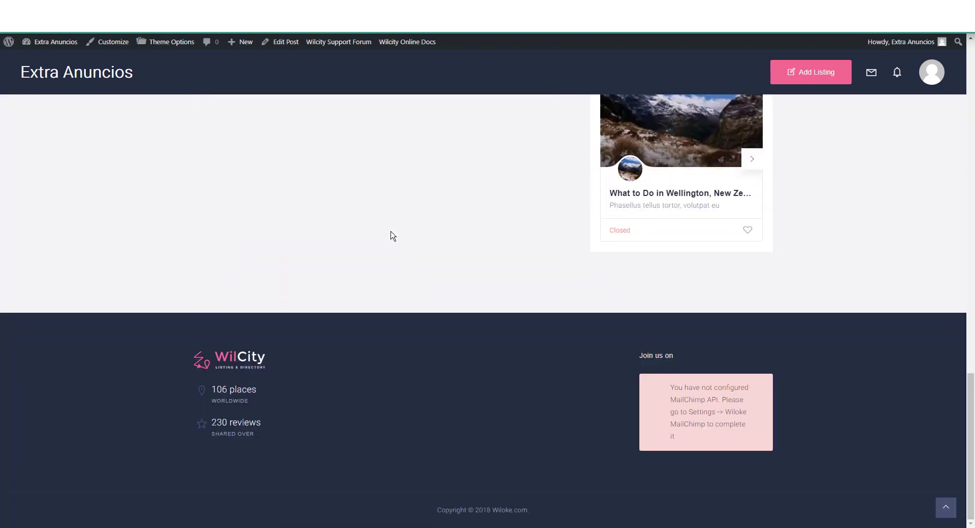
{"action": "scroll", "coordinate": [391, 235], "scroll_direction": "up", "scroll_amount": 6}
{"action": "scroll", "coordinate": [391, 234], "scroll_direction": "up", "scroll_amount": 15}
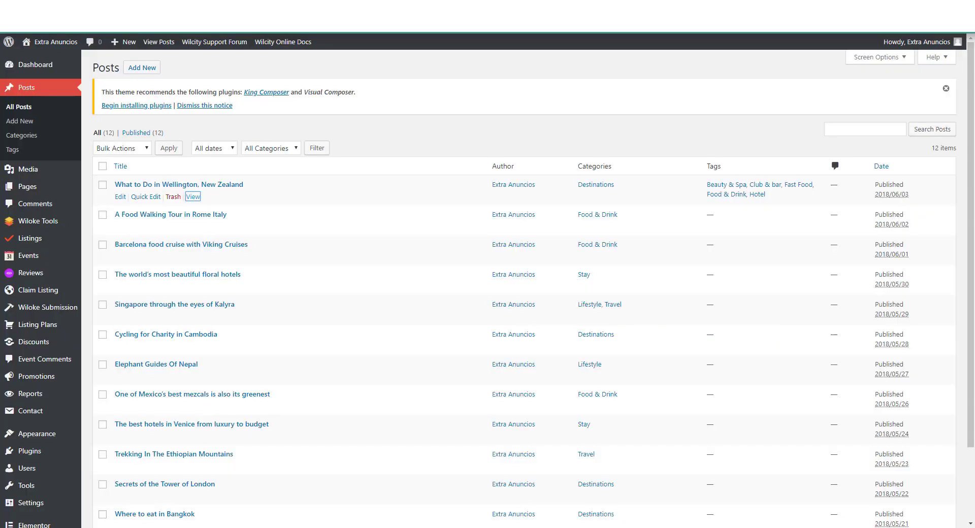
Open Media > Library and scroll through the grid of imported demo images.
{"action": "mouse_move", "coordinate": [30, 173]}
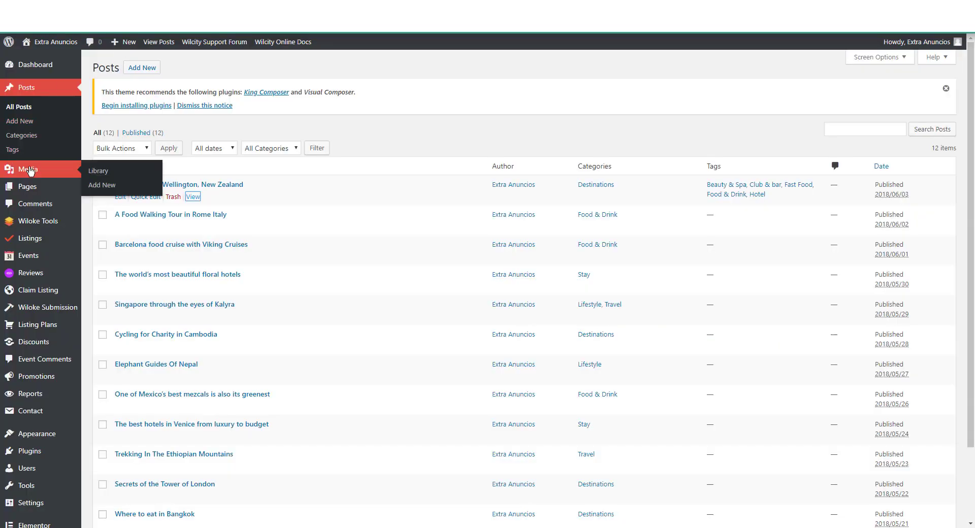
{"action": "left_click", "coordinate": [95, 171]}
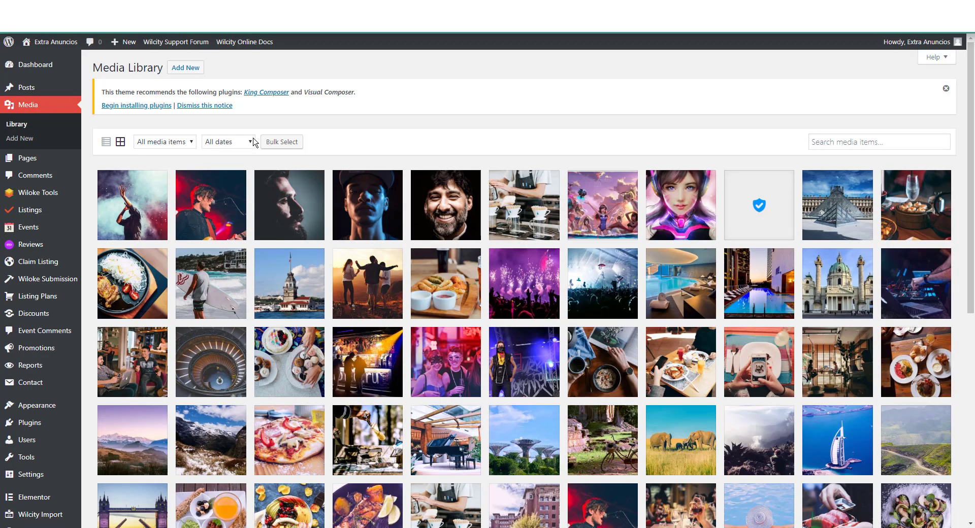
{"action": "scroll", "coordinate": [508, 218], "scroll_direction": "down", "scroll_amount": 4}
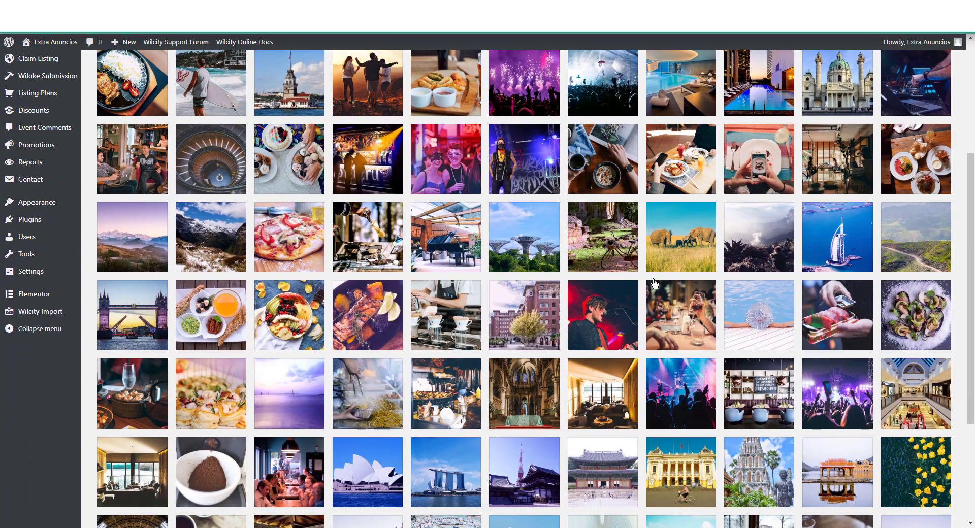
{"action": "scroll", "coordinate": [655, 283], "scroll_direction": "down", "scroll_amount": 4}
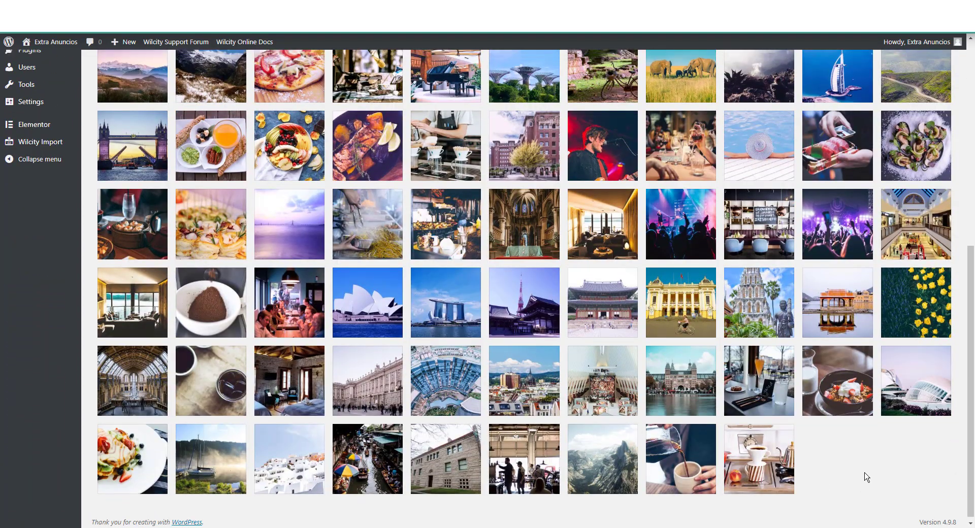
{"action": "scroll", "coordinate": [867, 477], "scroll_direction": "up", "scroll_amount": 8}
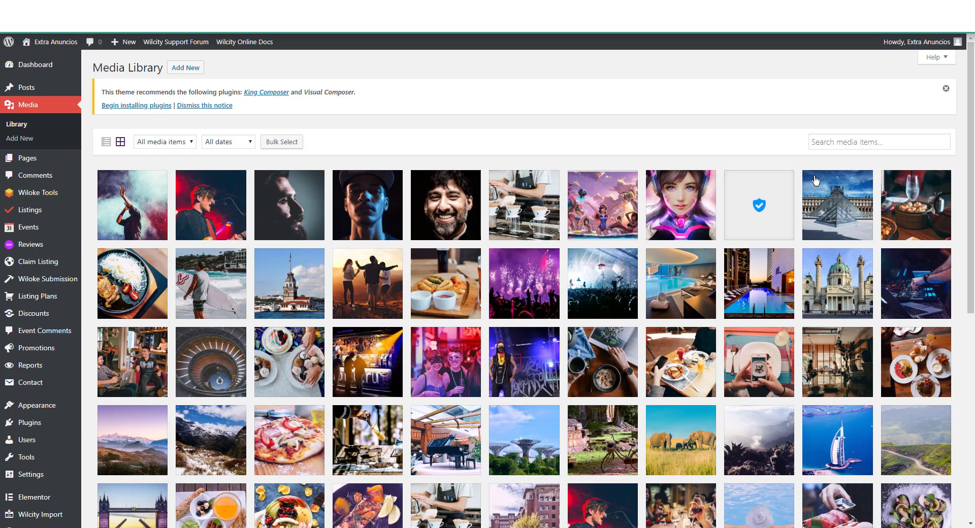
{"action": "scroll", "coordinate": [805, 305], "scroll_direction": "down", "scroll_amount": 8}
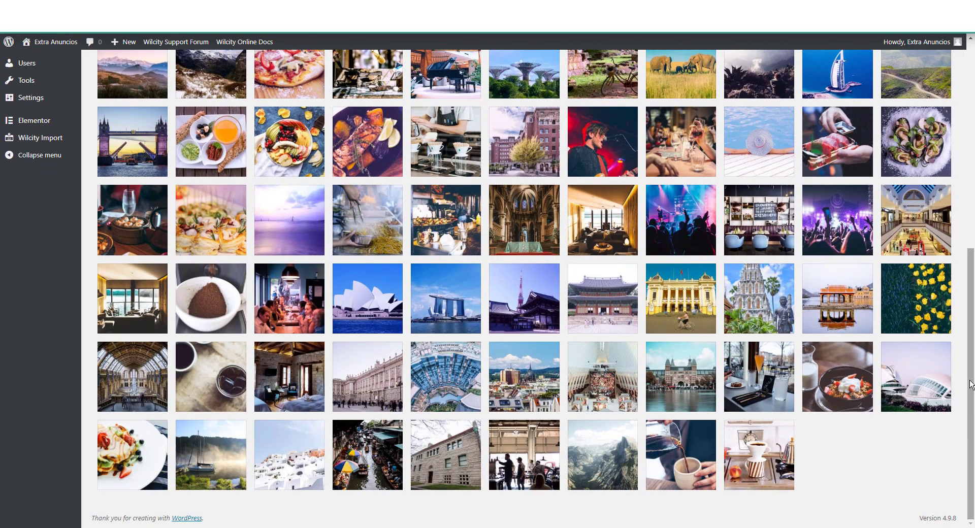
{"action": "scroll", "coordinate": [962, 251], "scroll_direction": "up", "scroll_amount": 5}
{"action": "scroll", "coordinate": [962, 250], "scroll_direction": "up", "scroll_amount": 3}
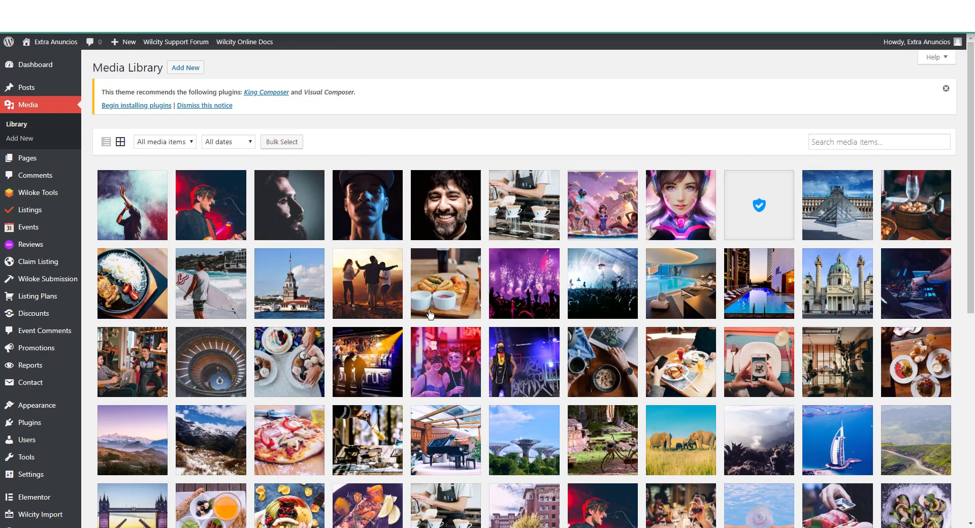
{"action": "scroll", "coordinate": [520, 384], "scroll_direction": "down", "scroll_amount": 4}
{"action": "scroll", "coordinate": [521, 378], "scroll_direction": "up", "scroll_amount": 4}
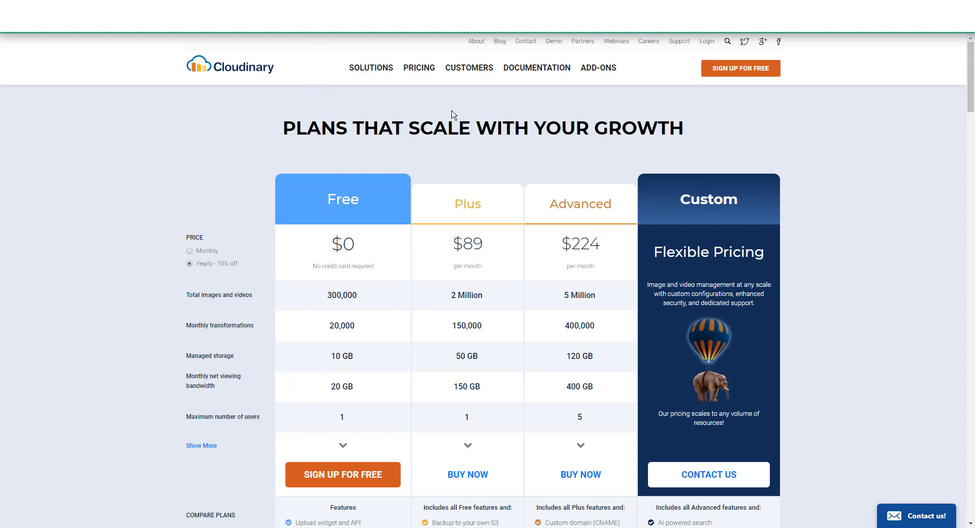
Scroll through Cloudinary's Free, Plus, Advanced and Custom plan table and feature lists.
{"action": "scroll", "coordinate": [886, 267], "scroll_direction": "down", "scroll_amount": 4}
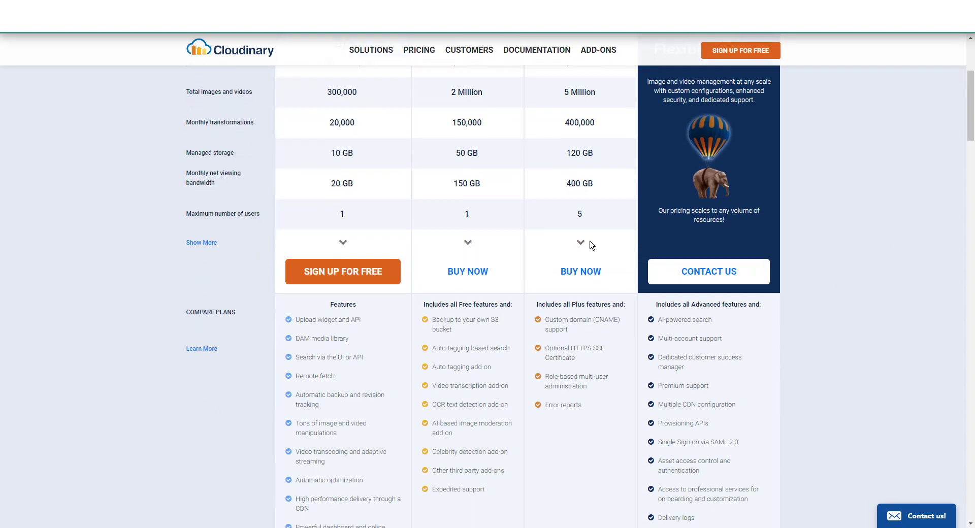
{"action": "scroll", "coordinate": [338, 176], "scroll_direction": "up", "scroll_amount": 3}
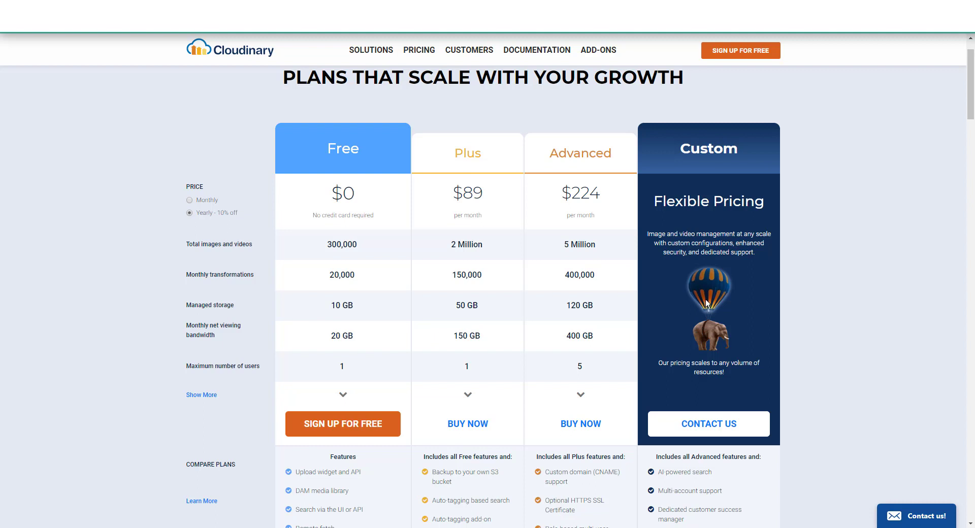
{"action": "left_click_drag", "start_coordinate": [706, 300], "coordinate": [789, 317]}
{"action": "scroll", "coordinate": [732, 345], "scroll_direction": "down", "scroll_amount": 8}
{"action": "scroll", "coordinate": [733, 346], "scroll_direction": "up", "scroll_amount": 2}
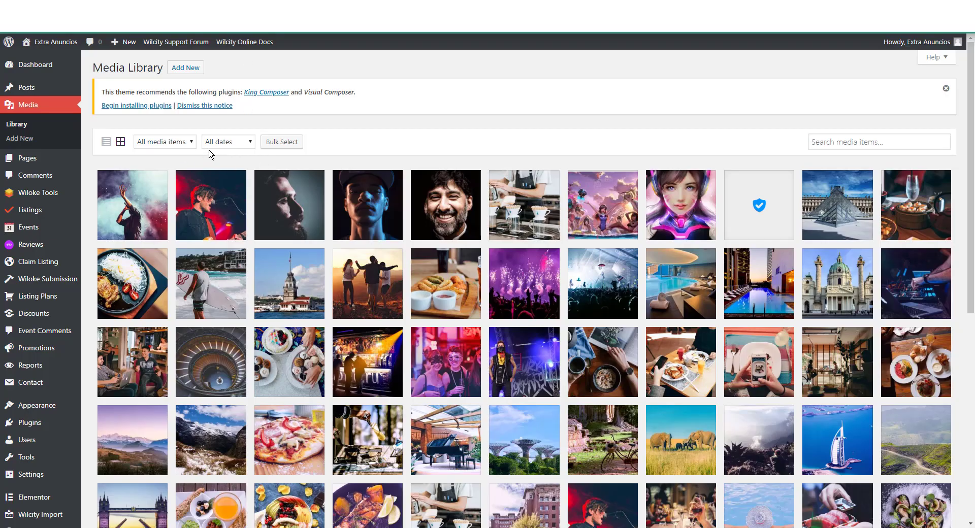
Page through both list pages of the 27 imported pages, then open Comments.
{"action": "mouse_move", "coordinate": [36, 163]}
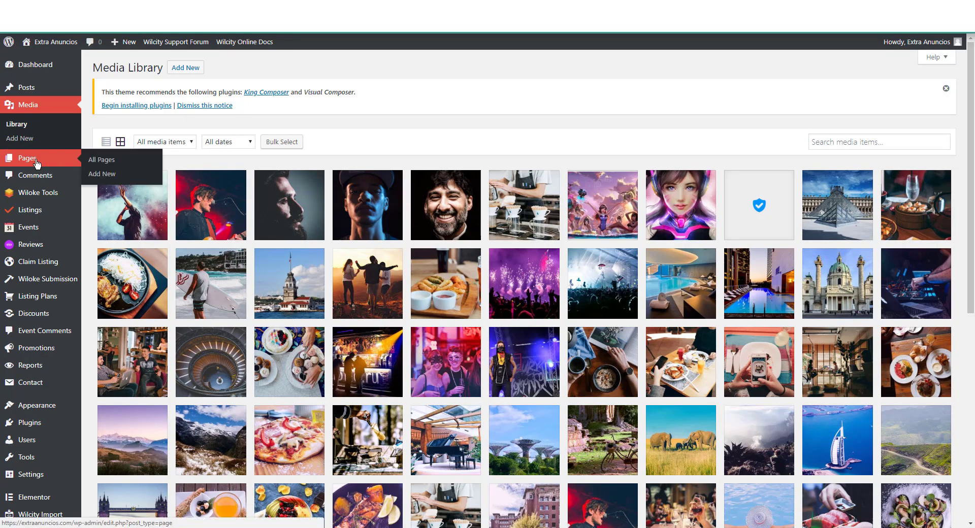
{"action": "left_click", "coordinate": [128, 164]}
{"action": "scroll", "coordinate": [431, 266], "scroll_direction": "down", "scroll_amount": 5}
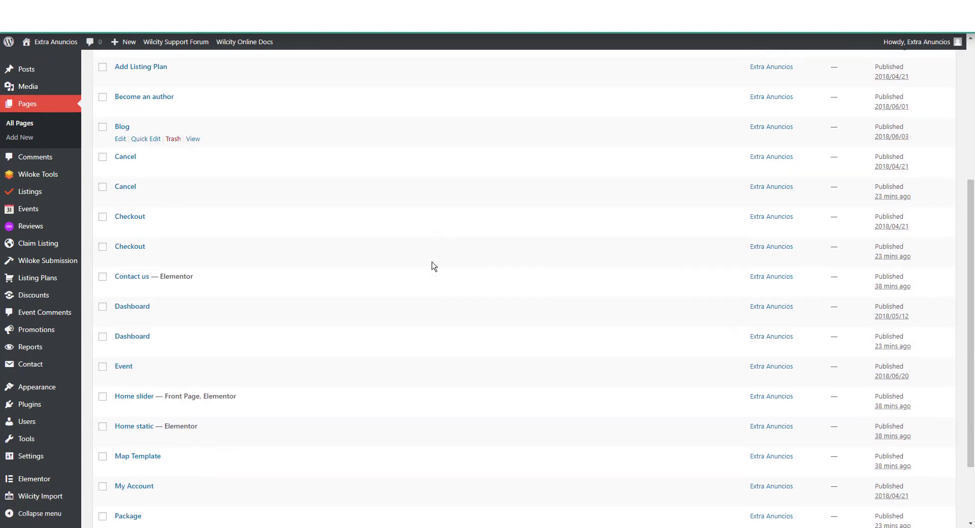
{"action": "scroll", "coordinate": [435, 266], "scroll_direction": "down", "scroll_amount": 2}
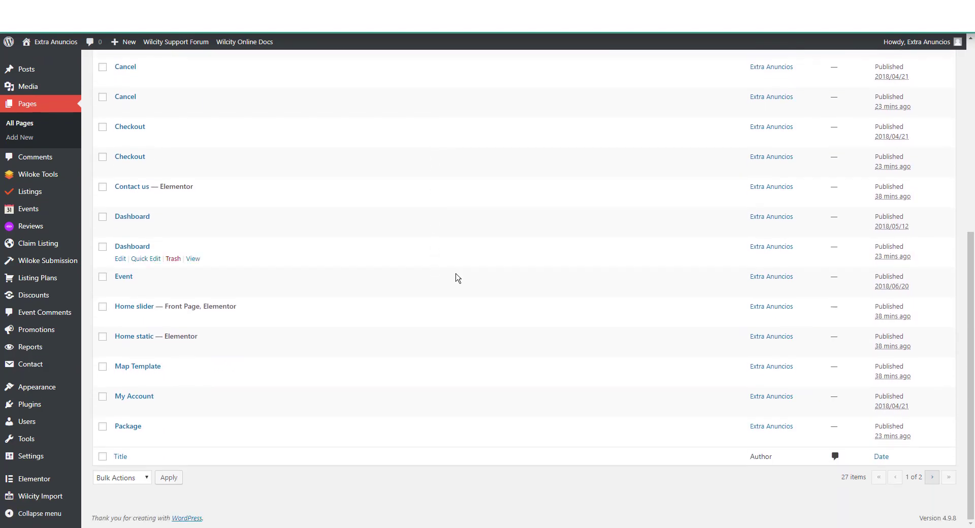
{"action": "left_click", "coordinate": [931, 478]}
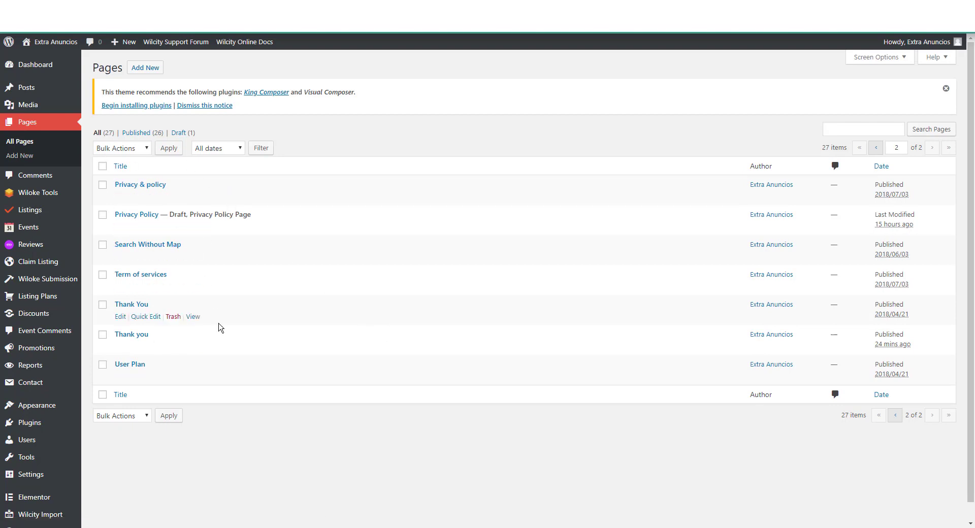
{"action": "left_click", "coordinate": [895, 417]}
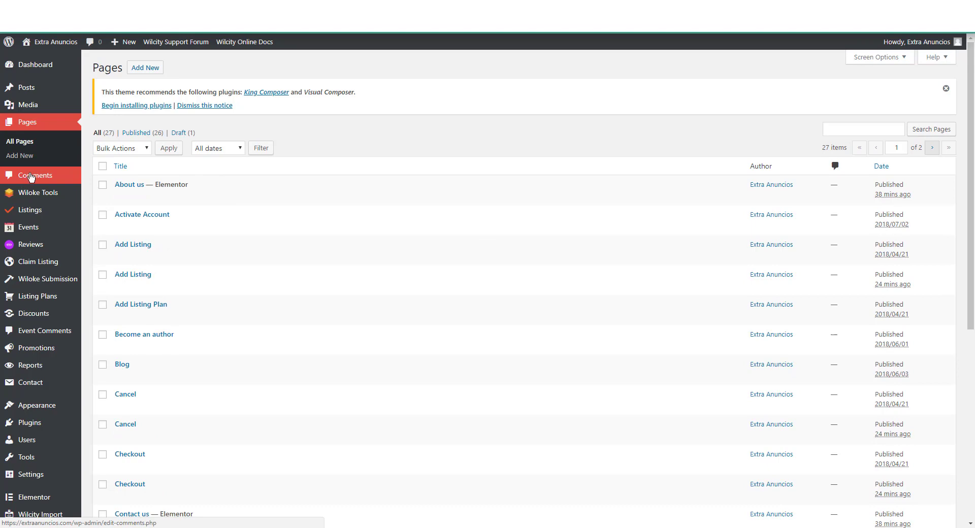
{"action": "left_click", "coordinate": [32, 176]}
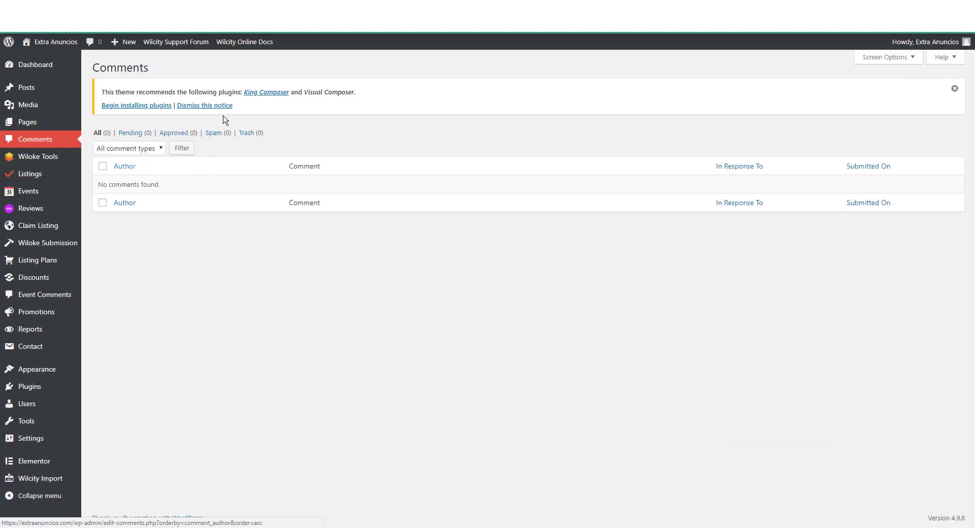
{"action": "mouse_move", "coordinate": [55, 163]}
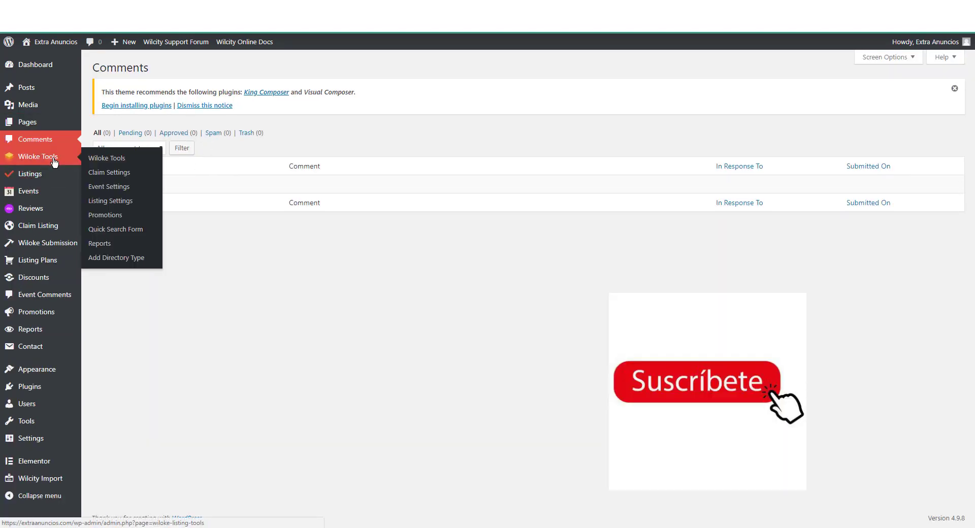